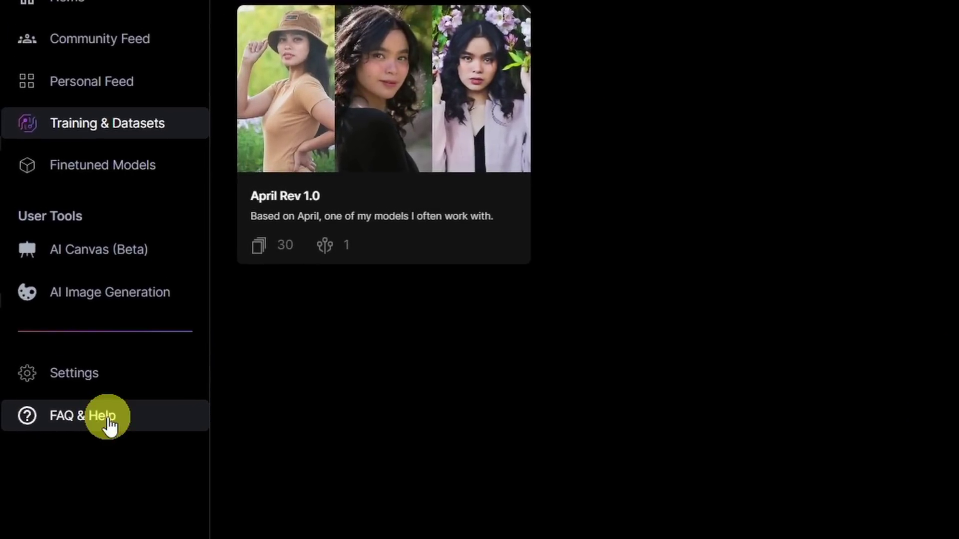
Open the Leonardo.Ai FAQ & Help section from the left sidebar
{"action": "left_click", "coordinate": [107, 419]}
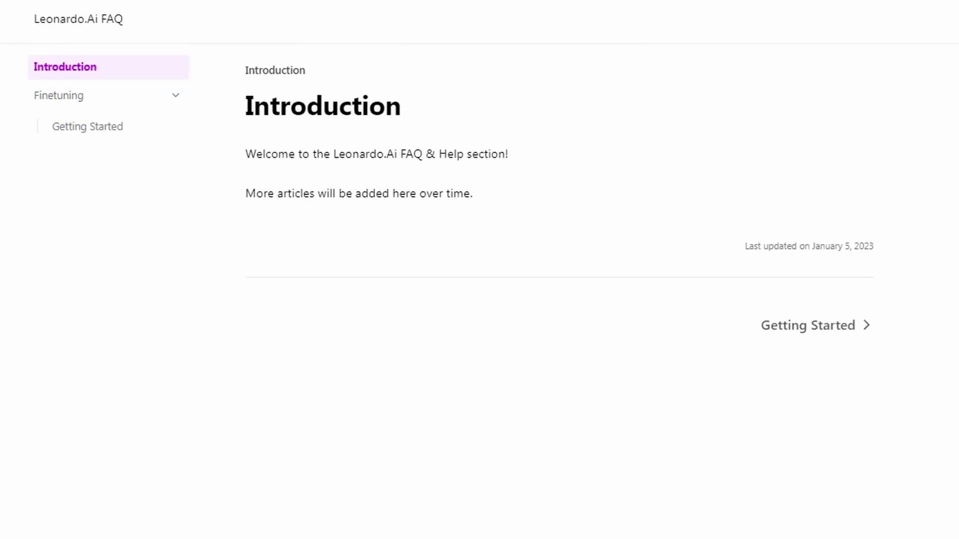
Read the Finetuning Getting Started guide down to its image-count guidance (ideal 8-15, maximum 30)
{"action": "left_click", "coordinate": [800, 325]}
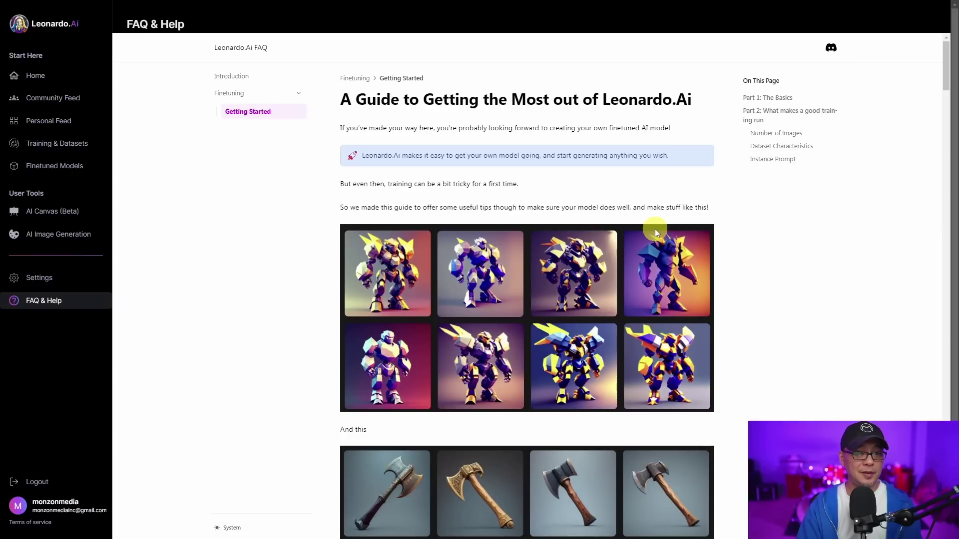
{"action": "scroll", "coordinate": [622, 234], "scroll_direction": "down", "scroll_amount": 10}
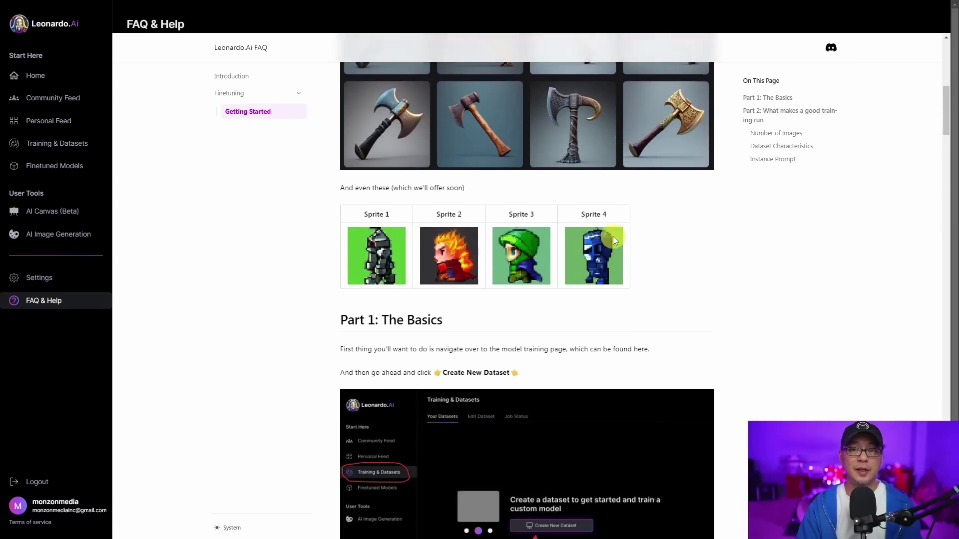
{"action": "scroll", "coordinate": [612, 234], "scroll_direction": "down", "scroll_amount": 15}
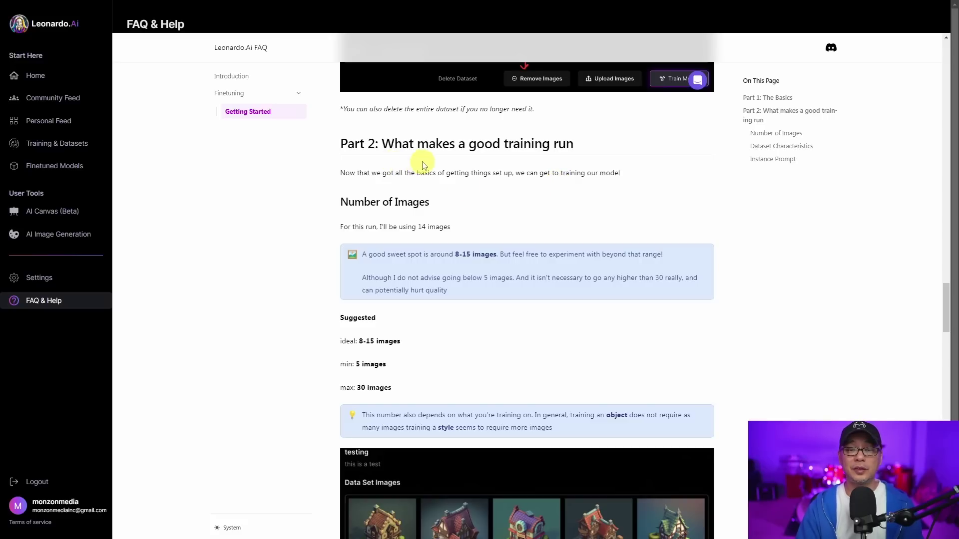
{"action": "scroll", "coordinate": [286, 209], "scroll_direction": "down", "scroll_amount": 2}
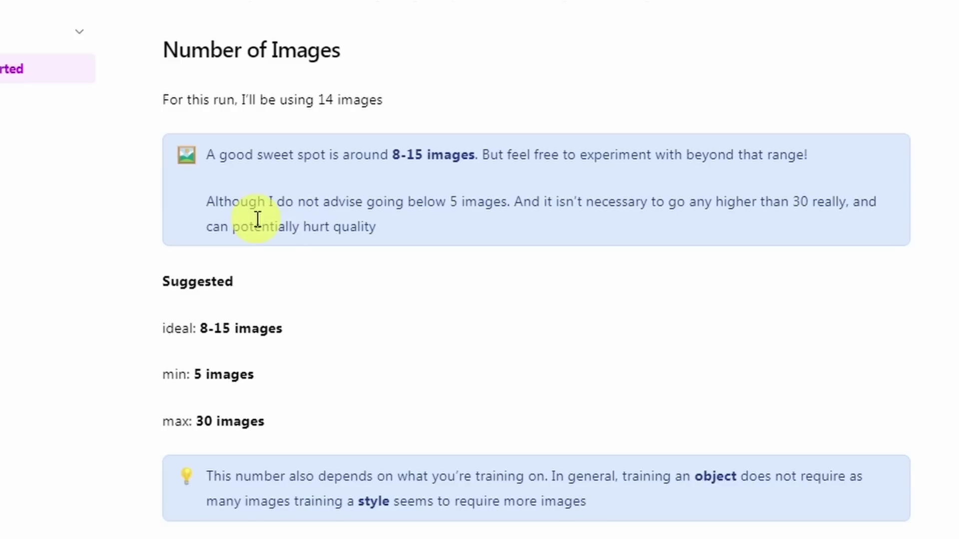
{"action": "scroll", "coordinate": [145, 182], "scroll_direction": "down", "scroll_amount": 4}
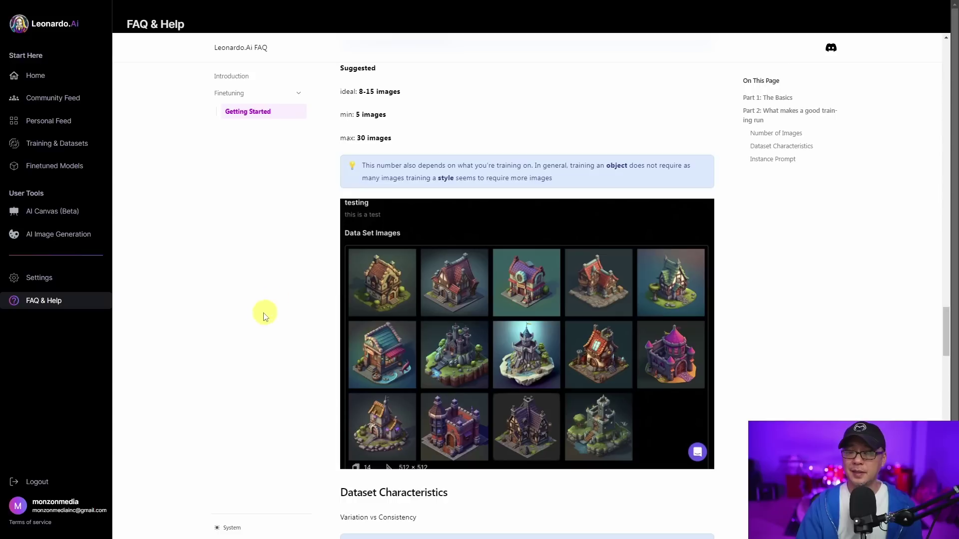
{"action": "scroll", "coordinate": [263, 315], "scroll_direction": "down", "scroll_amount": 2}
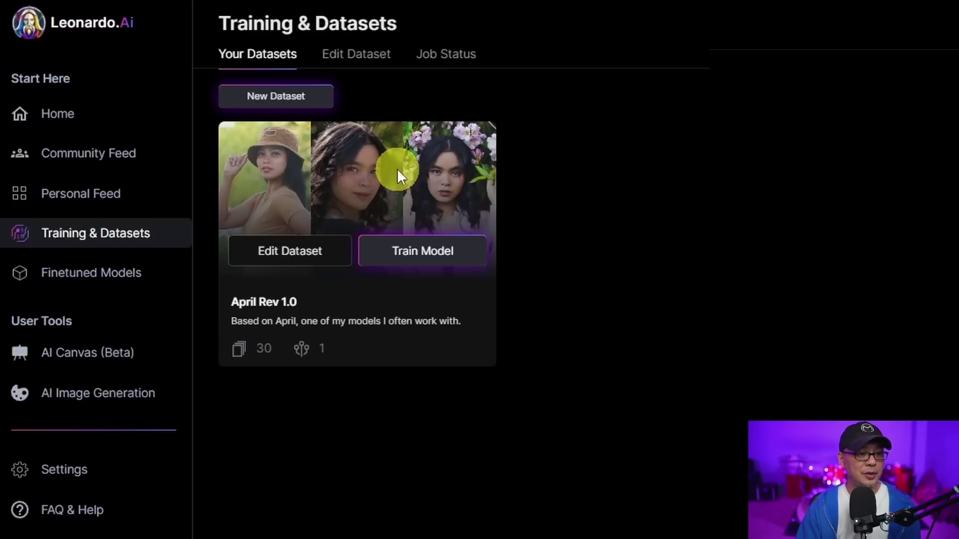
Open the April Rev 1.0 dataset for editing
{"action": "left_click", "coordinate": [289, 250]}
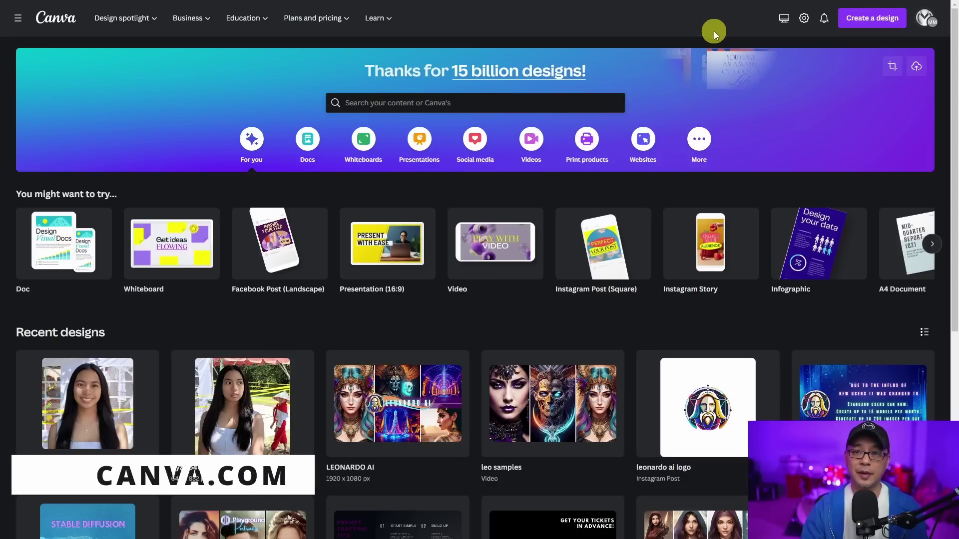
Start a new custom-size Canva design for the 768×768 photo pages
{"action": "left_click", "coordinate": [875, 24]}
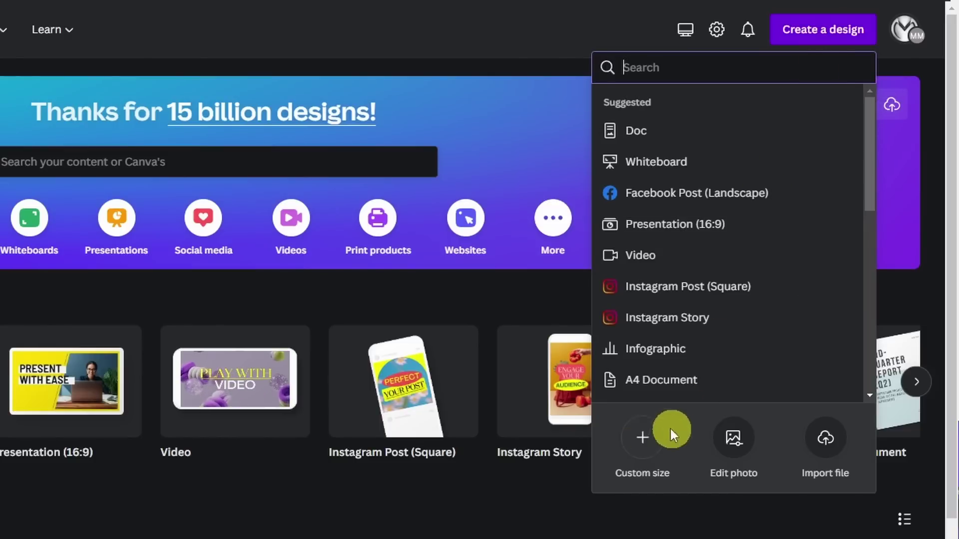
{"action": "left_click", "coordinate": [643, 438]}
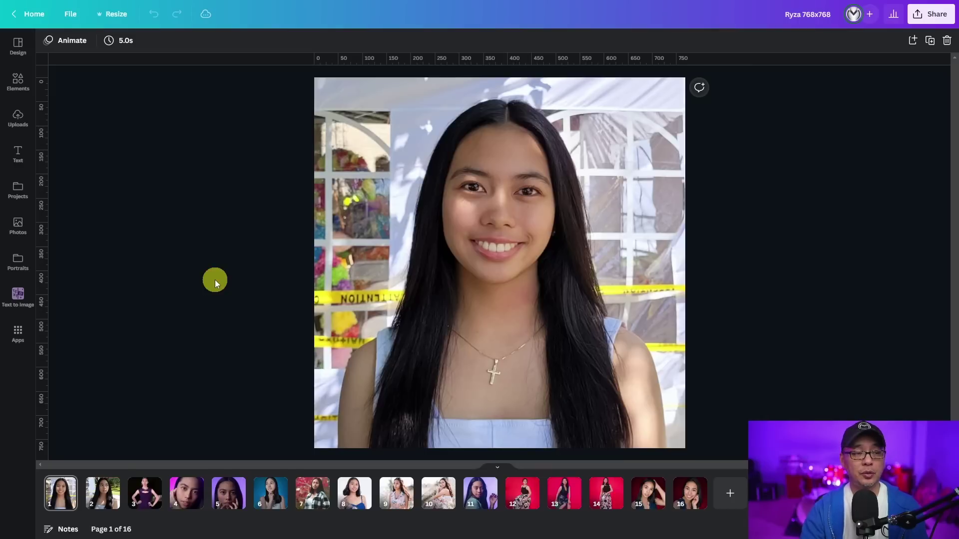
Upload a photo, place it on the square page, and bring up the PNG download settings
{"action": "left_click", "coordinate": [20, 128]}
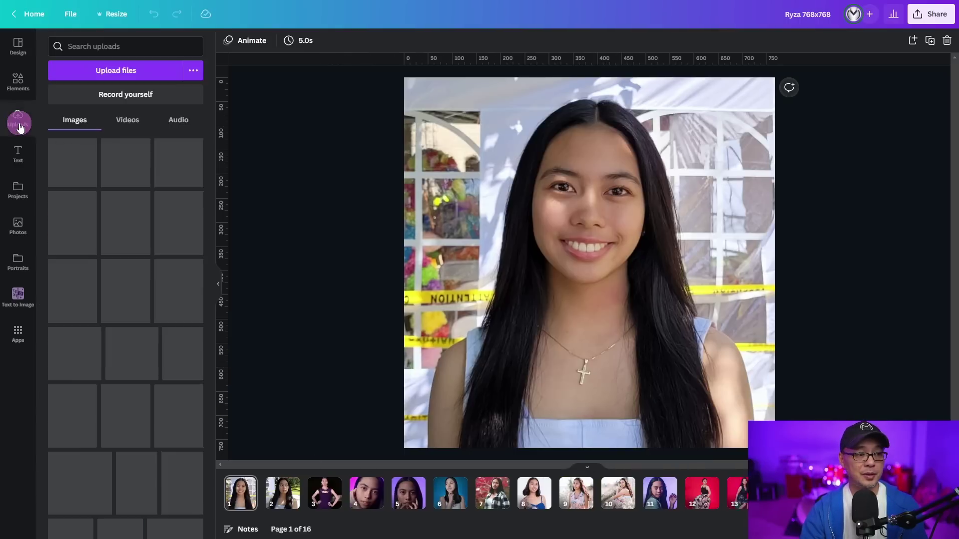
{"action": "left_click", "coordinate": [183, 142]}
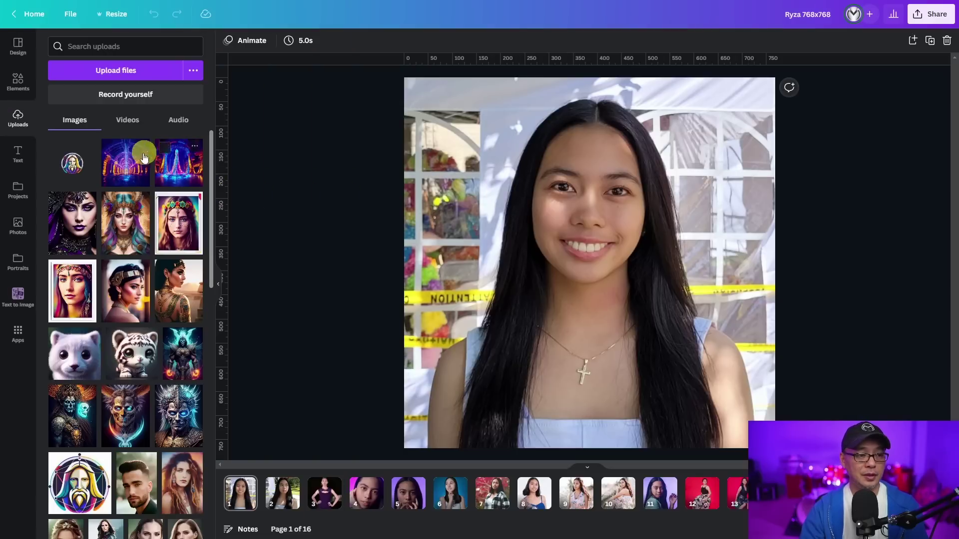
{"action": "left_click_drag", "start_coordinate": [153, 417], "coordinate": [364, 224]}
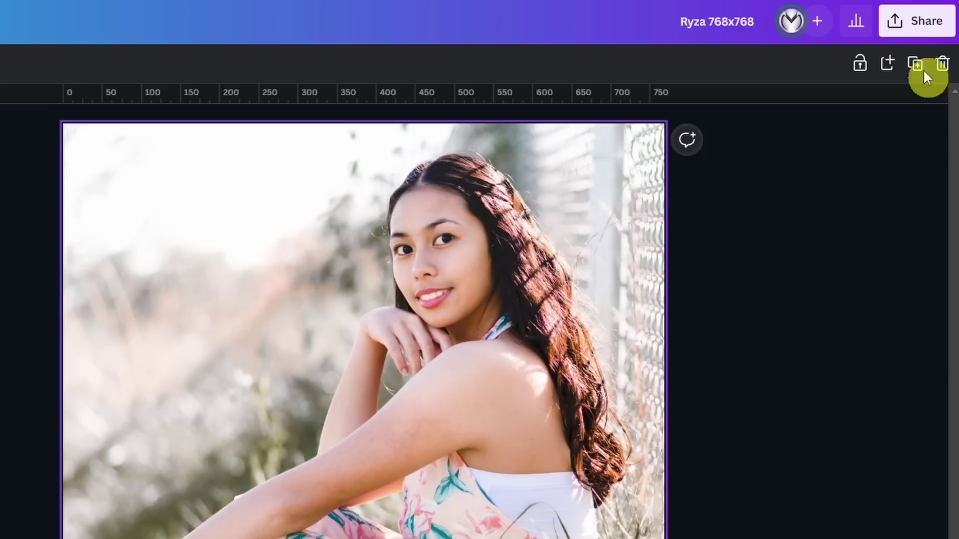
{"action": "left_click", "coordinate": [913, 27]}
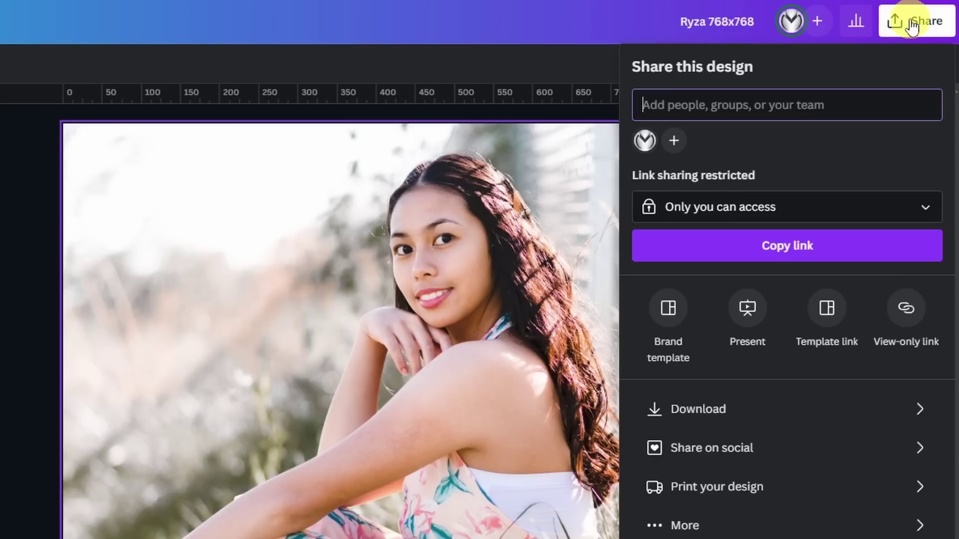
{"action": "left_click", "coordinate": [730, 423]}
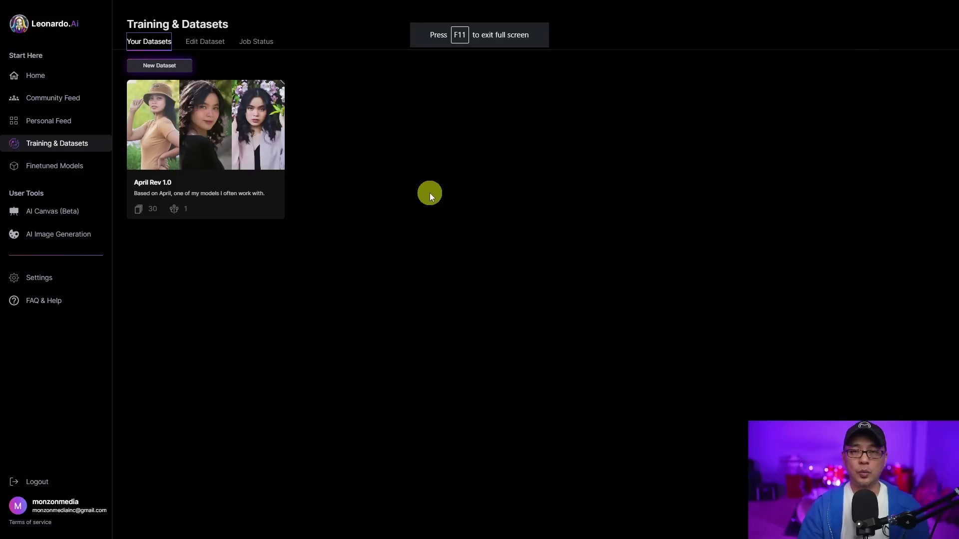
Create an empty Leonardo.Ai dataset named 'Ryza Rev1'
{"action": "left_click", "coordinate": [163, 66]}
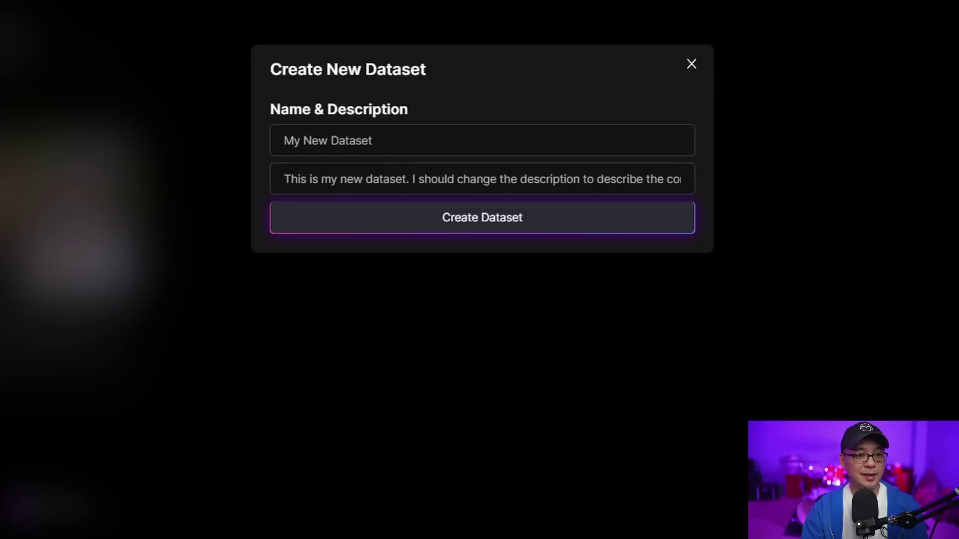
{"action": "left_click", "coordinate": [356, 145]}
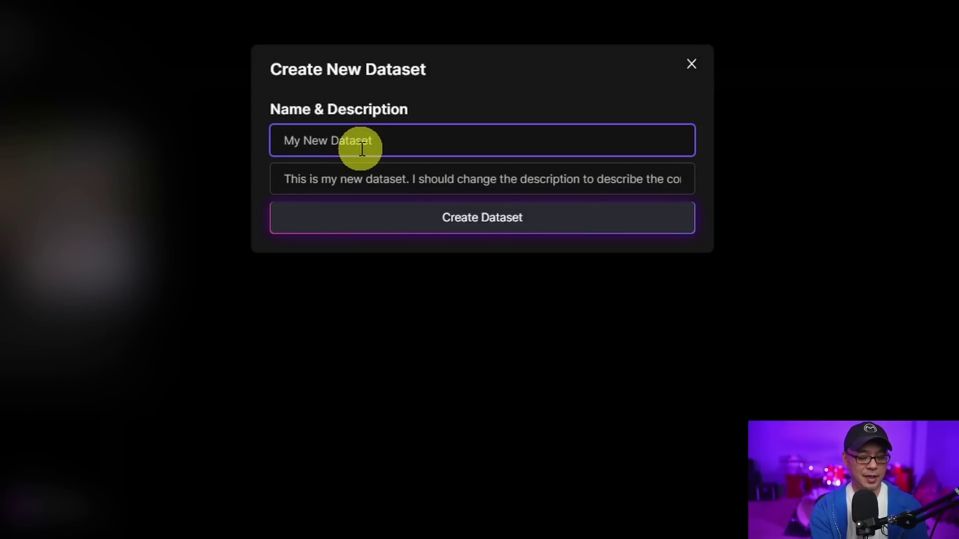
{"action": "type", "text": "Ryza Rev1"}
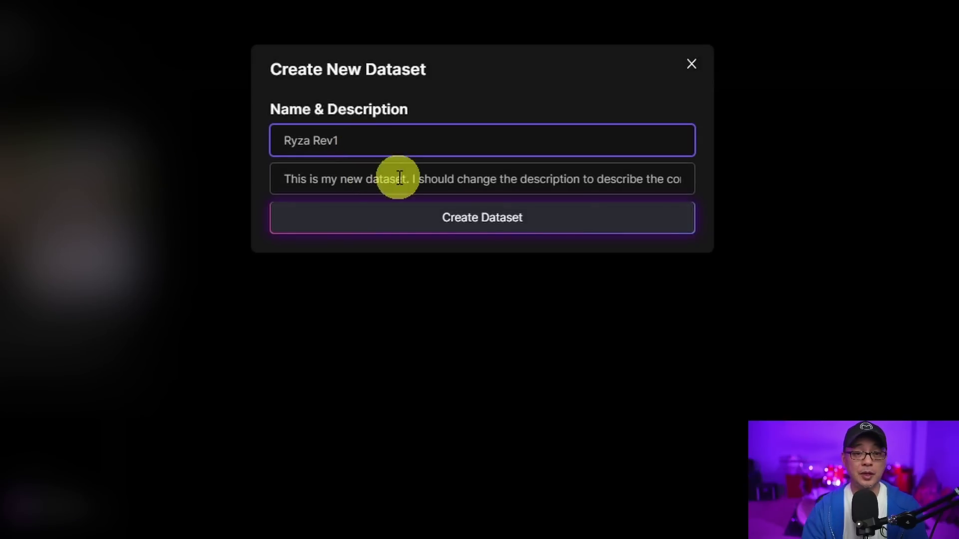
{"action": "left_click", "coordinate": [397, 178]}
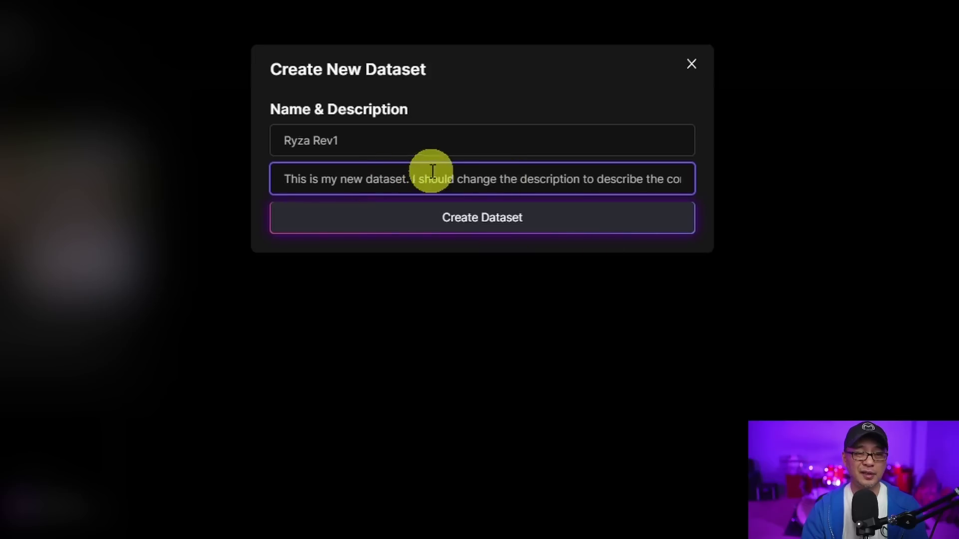
{"action": "left_click", "coordinate": [504, 217]}
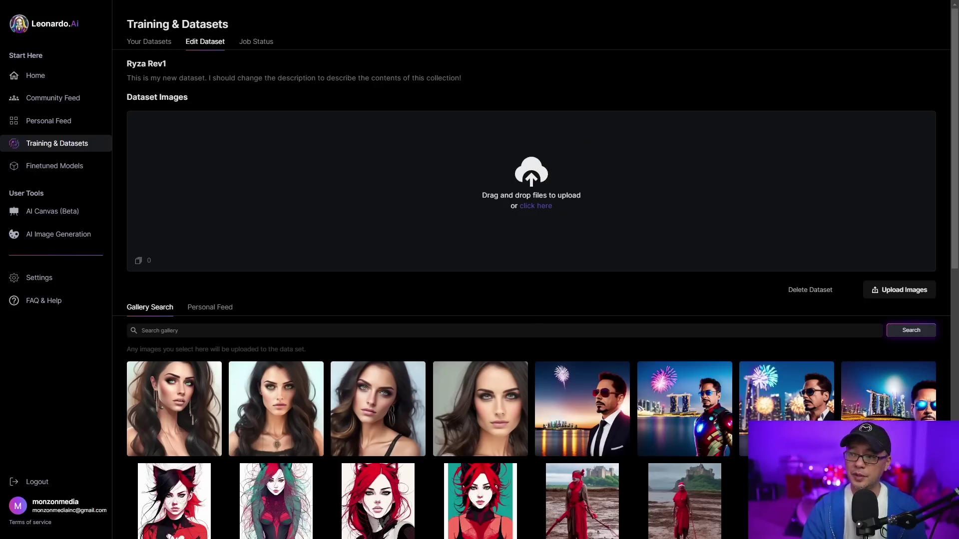
Upload 16 portrait photos into Ryza Rev1 and bring up the Train Model settings
{"action": "left_click_drag", "start_coordinate": [531, 172], "coordinate": [466, 153]}
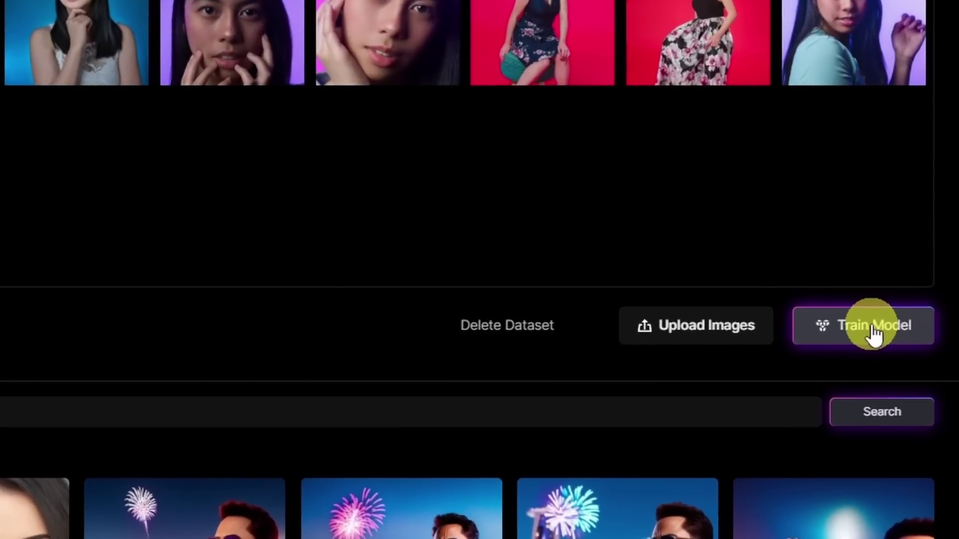
{"action": "left_click", "coordinate": [872, 334]}
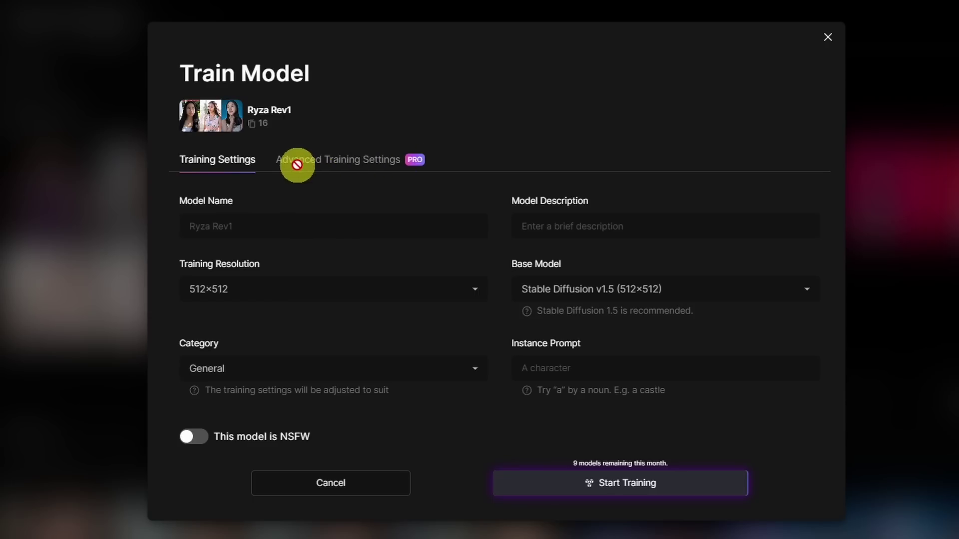
Set training resolution to 768×768 and category to Photography, leaving NSFW off
{"action": "left_click", "coordinate": [365, 161]}
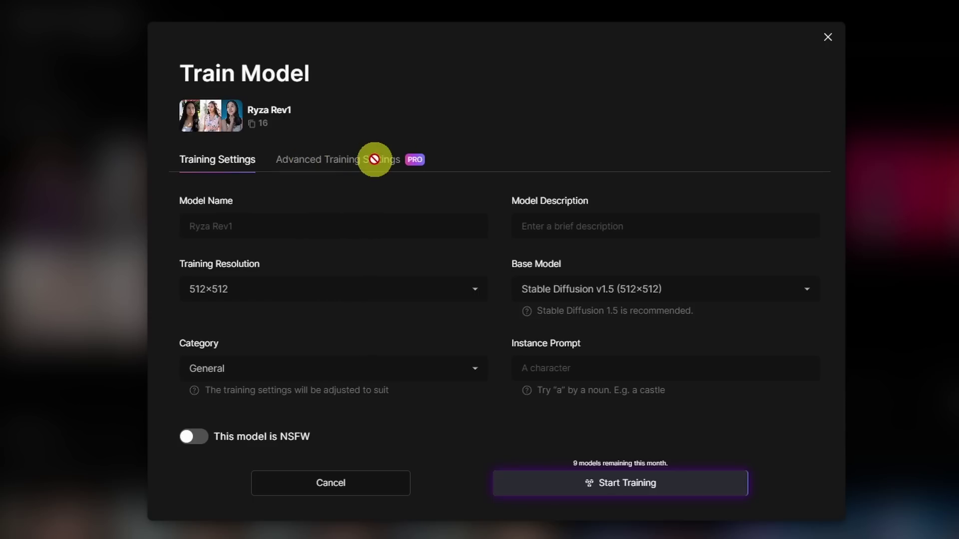
{"action": "left_click", "coordinate": [385, 294]}
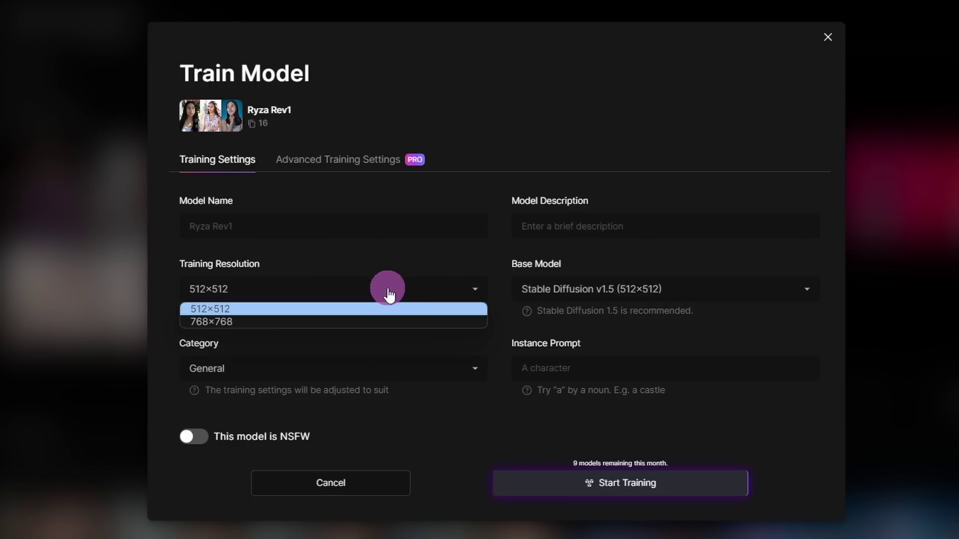
{"action": "left_click", "coordinate": [267, 321]}
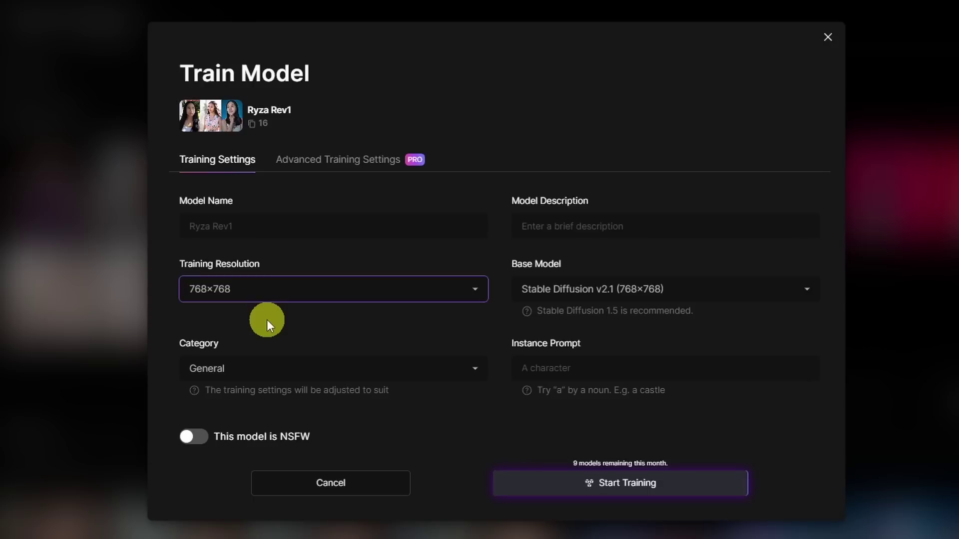
{"action": "left_click", "coordinate": [279, 369]}
{"action": "left_click", "coordinate": [323, 487]}
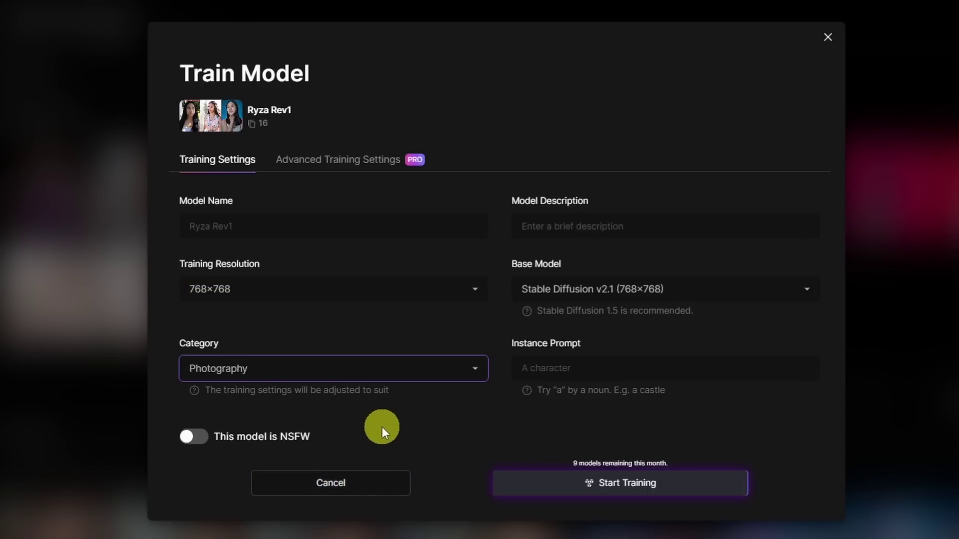
{"action": "left_click", "coordinate": [189, 436]}
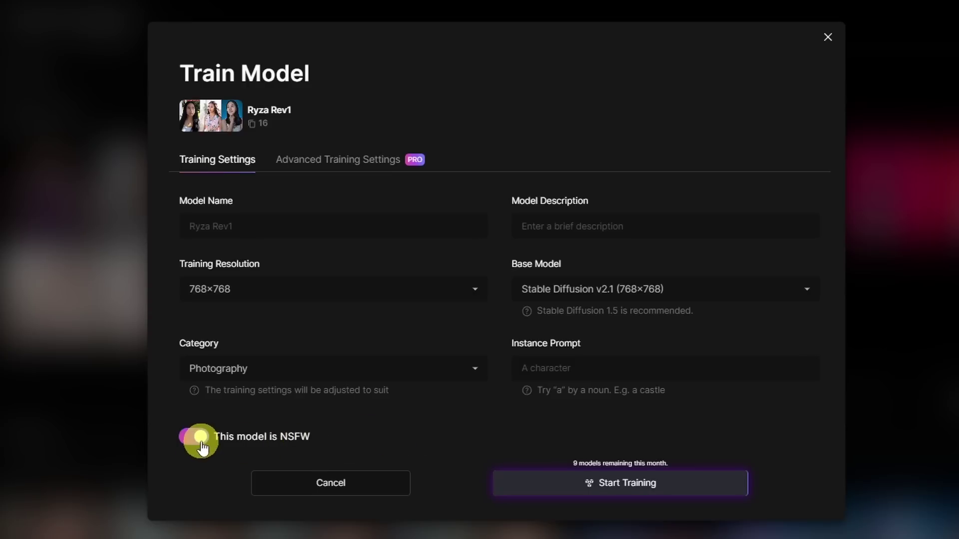
{"action": "left_click", "coordinate": [229, 439]}
Keep Stable Diffusion v2.1 as base model and set the instance prompt to 'sks woman'
{"action": "left_click", "coordinate": [699, 291]}
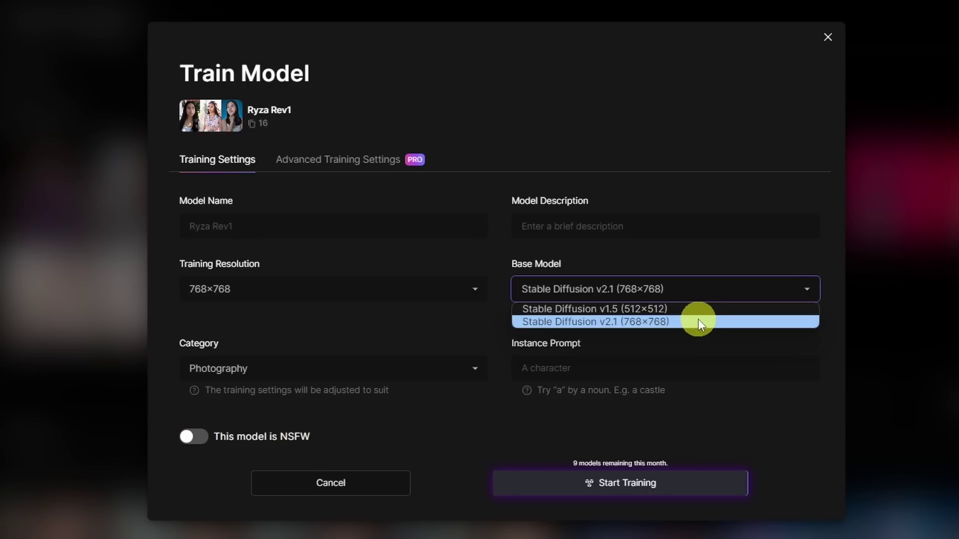
{"action": "left_click", "coordinate": [699, 319]}
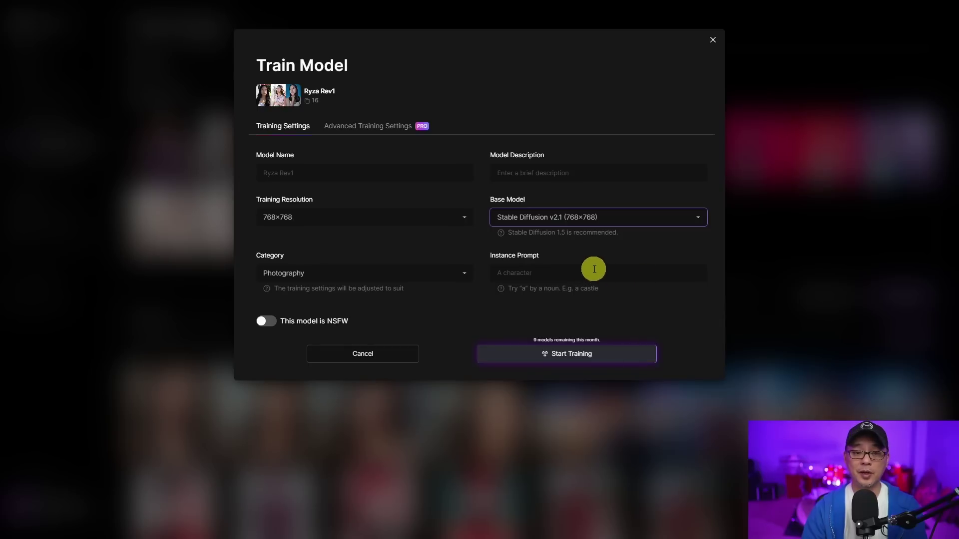
{"action": "left_click", "coordinate": [582, 272]}
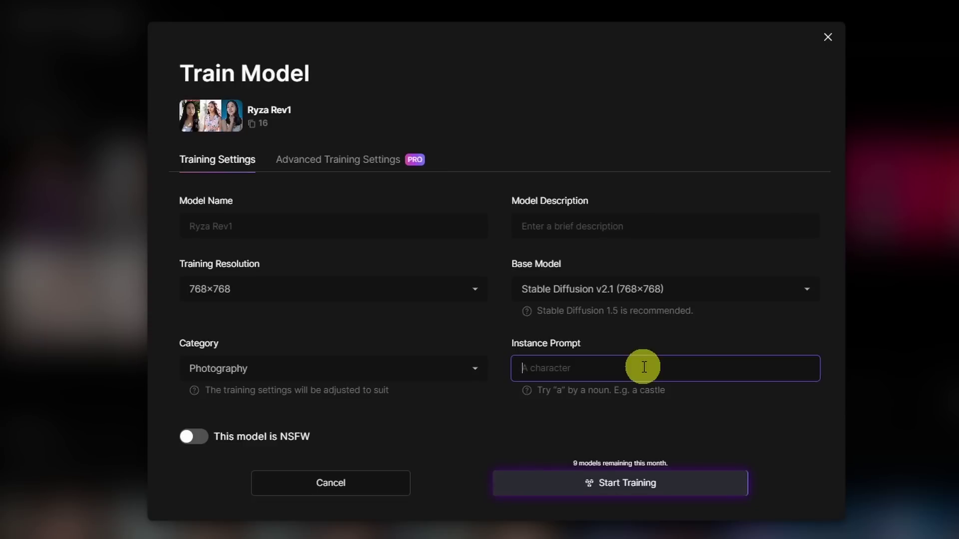
{"action": "type", "text": "sks woman"}
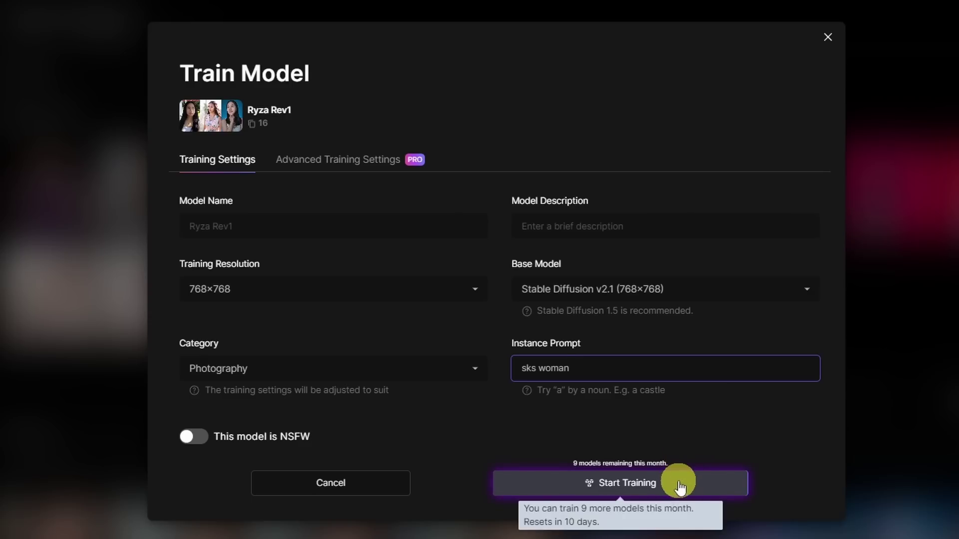
Start training the model and check its training status
{"action": "left_click", "coordinate": [679, 484]}
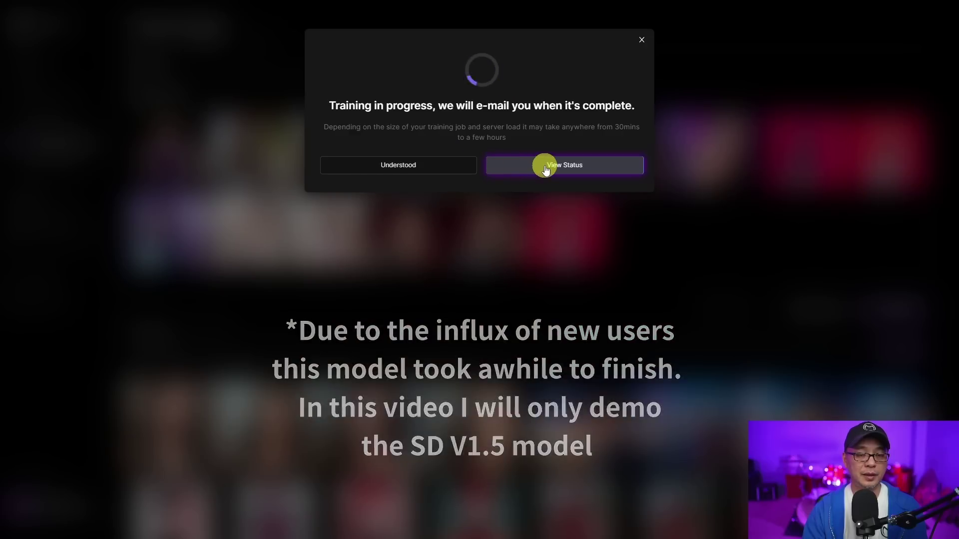
{"action": "left_click", "coordinate": [546, 167]}
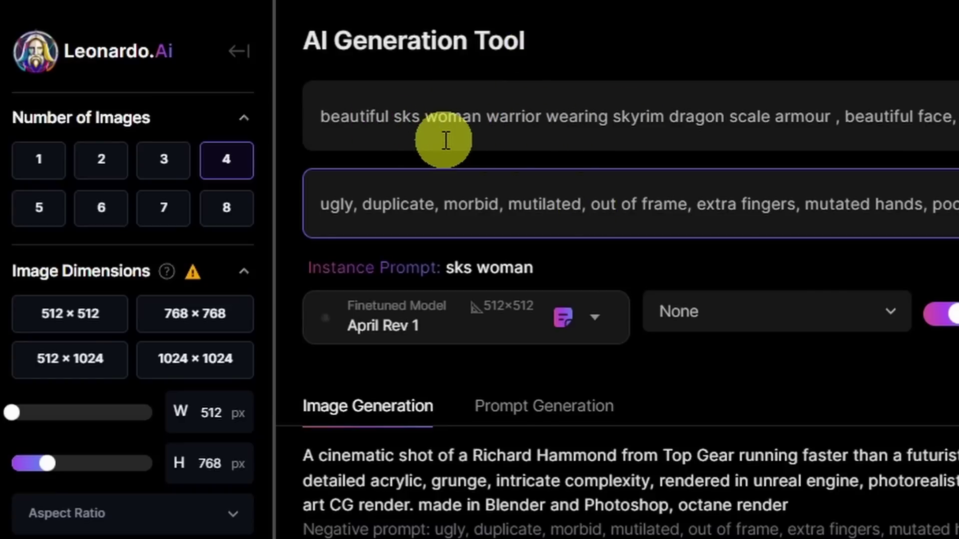
{"action": "left_click", "coordinate": [438, 117]}
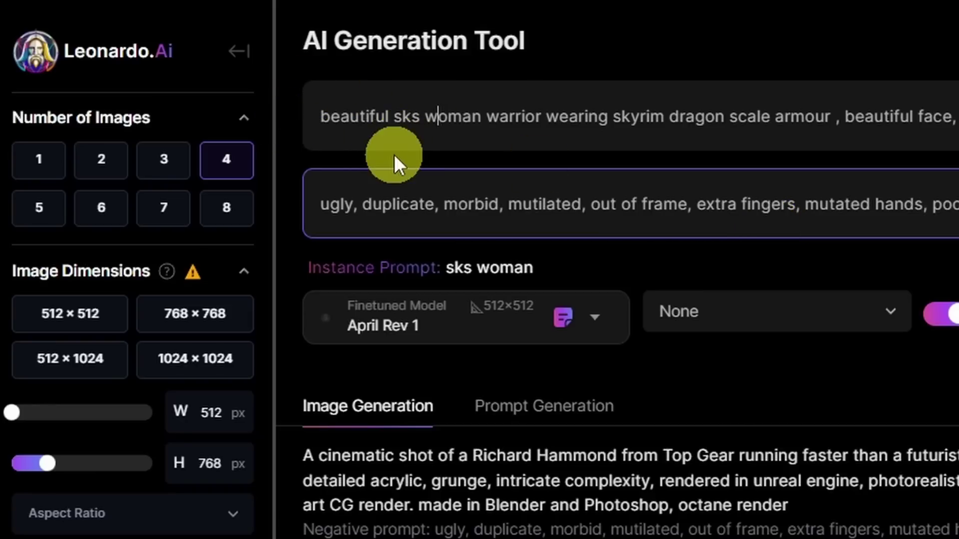
{"action": "left_click_drag", "start_coordinate": [394, 116], "coordinate": [481, 116]}
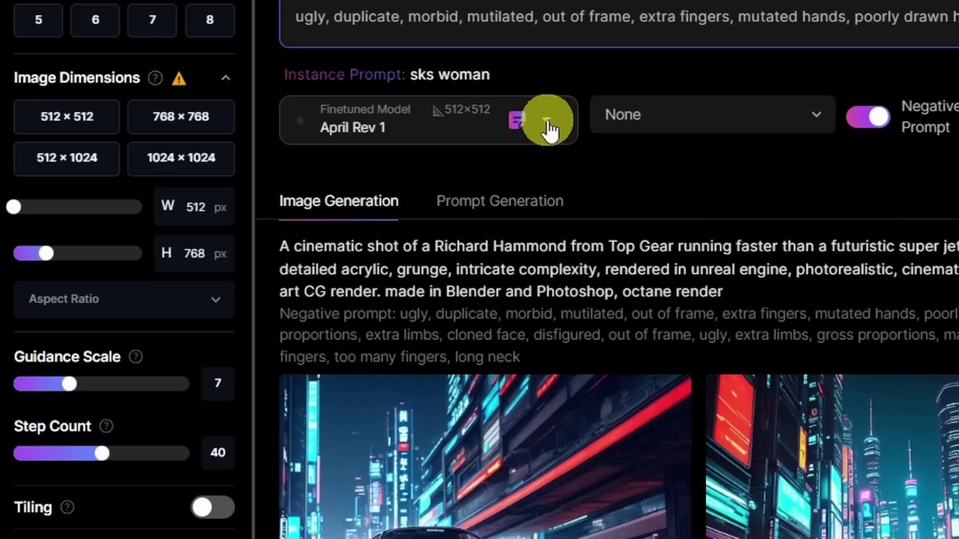
Browse the finetuned model catalogue under Your Models and view April Rev 1's details
{"action": "left_click", "coordinate": [548, 129]}
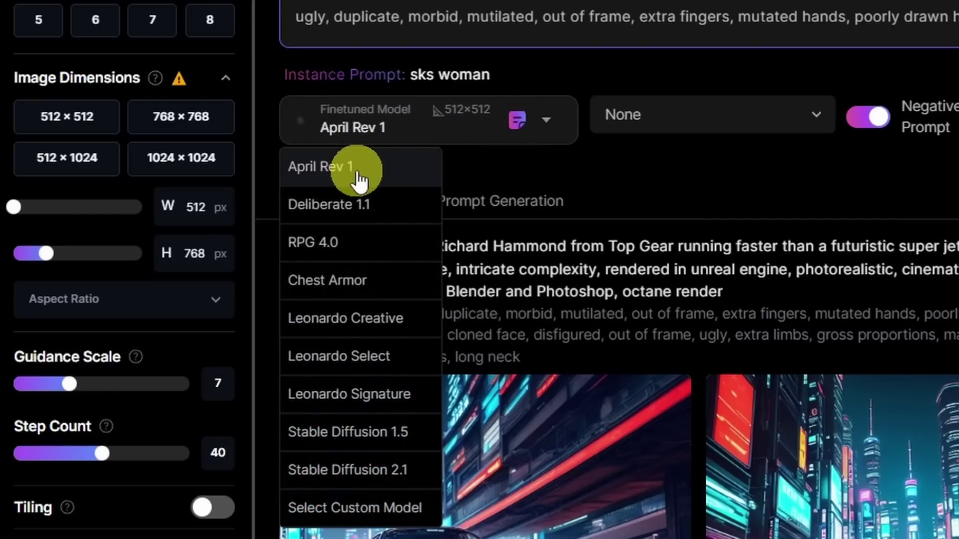
{"action": "left_click", "coordinate": [335, 509]}
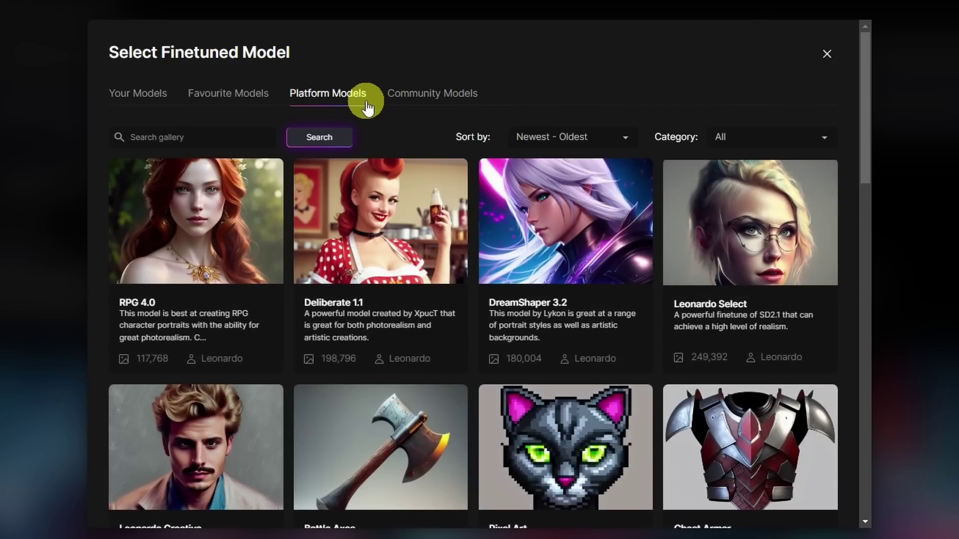
{"action": "left_click", "coordinate": [142, 94]}
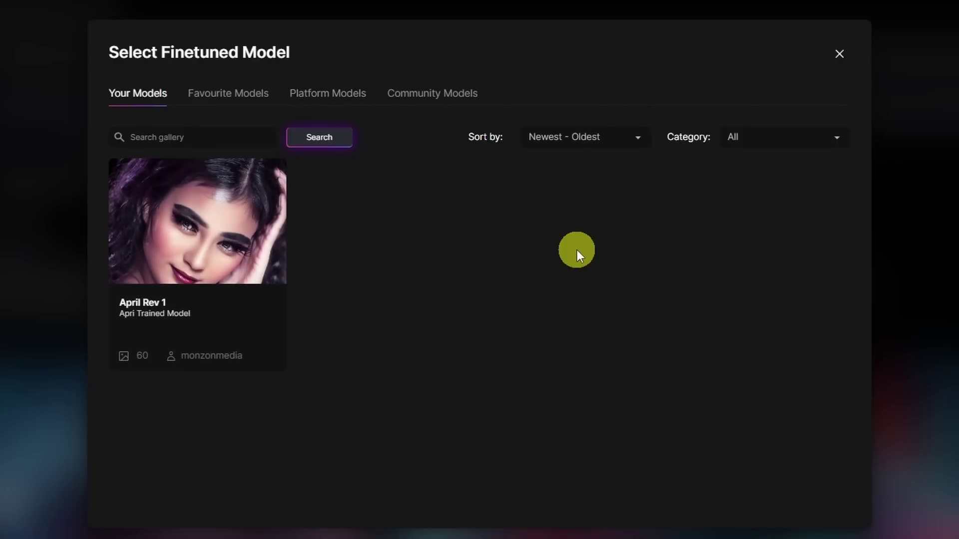
{"action": "mouse_move", "coordinate": [220, 212]}
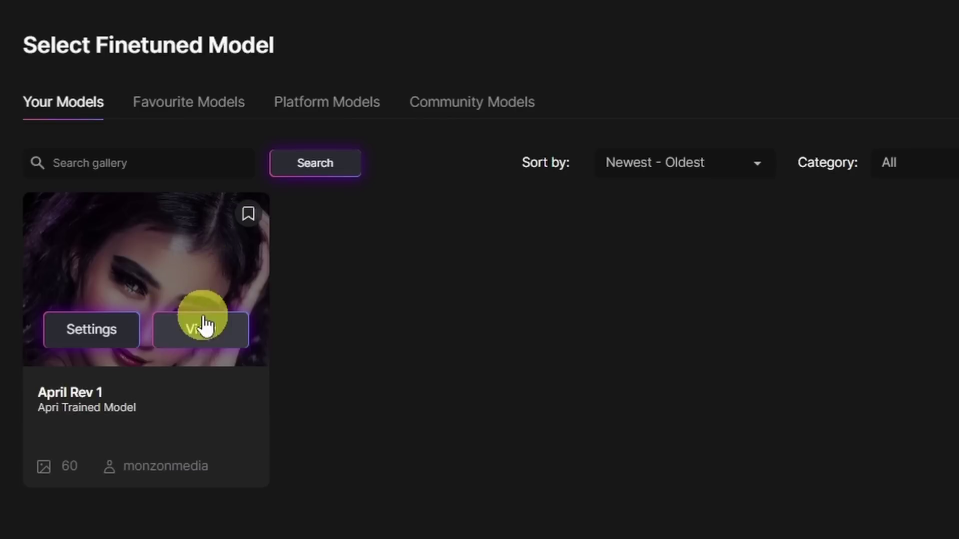
{"action": "left_click", "coordinate": [201, 331]}
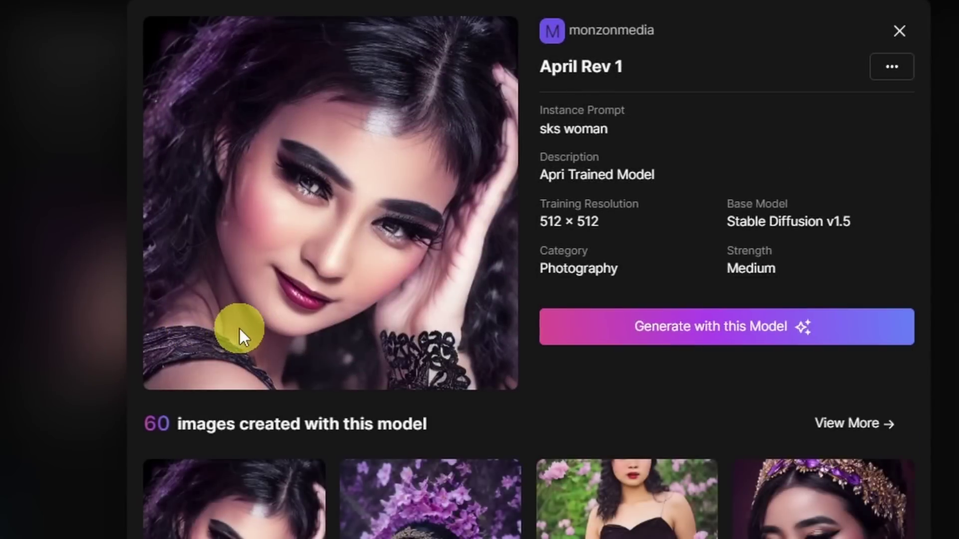
Generate four April Rev 1 warrior images with style None and Prompt Magic off, then set height to 768
{"action": "left_click", "coordinate": [668, 331]}
{"action": "left_click", "coordinate": [421, 247]}
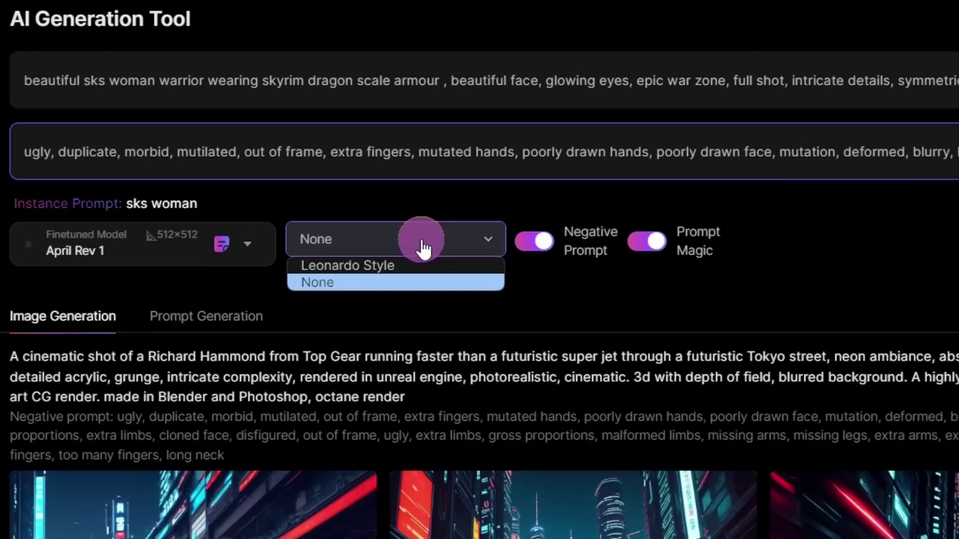
{"action": "left_click", "coordinate": [368, 283]}
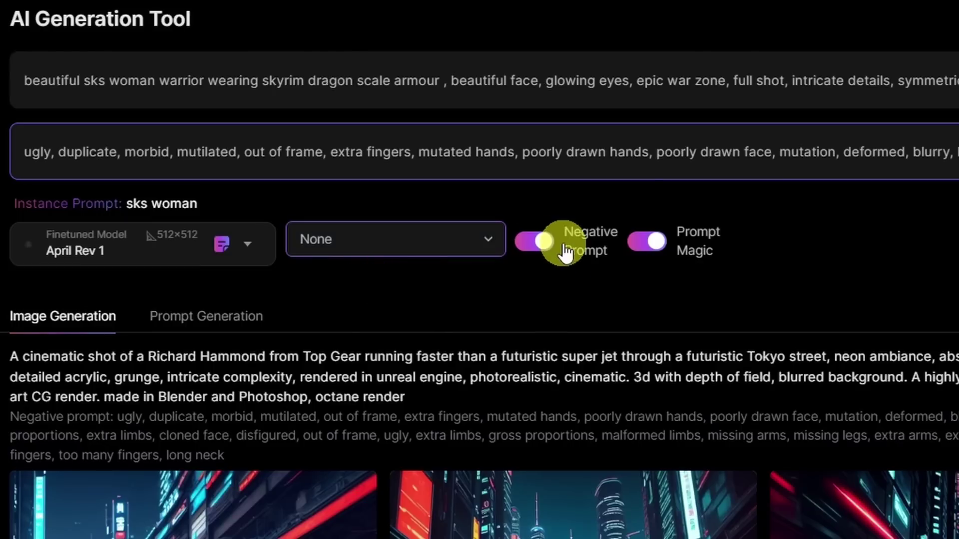
{"action": "left_click", "coordinate": [646, 241]}
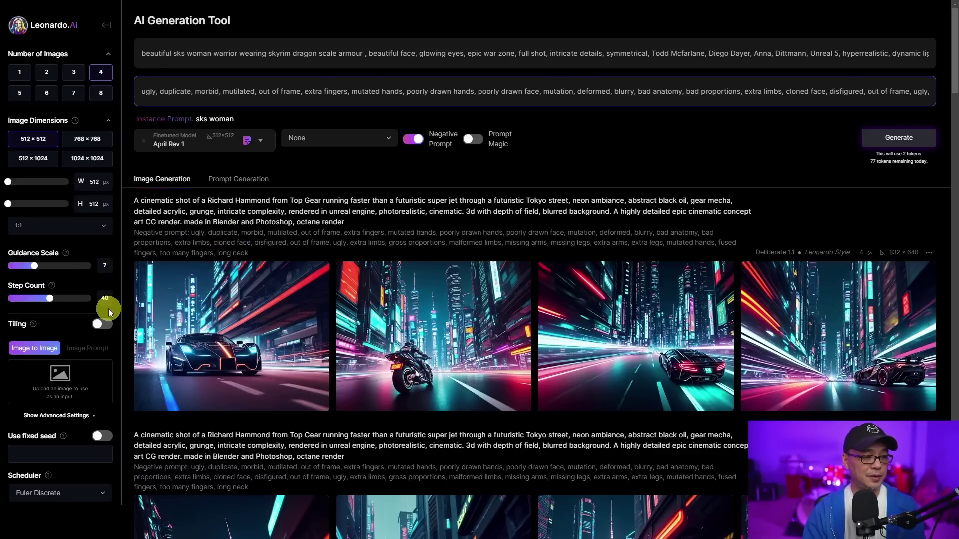
{"action": "scroll", "coordinate": [91, 294], "scroll_direction": "down", "scroll_amount": 1}
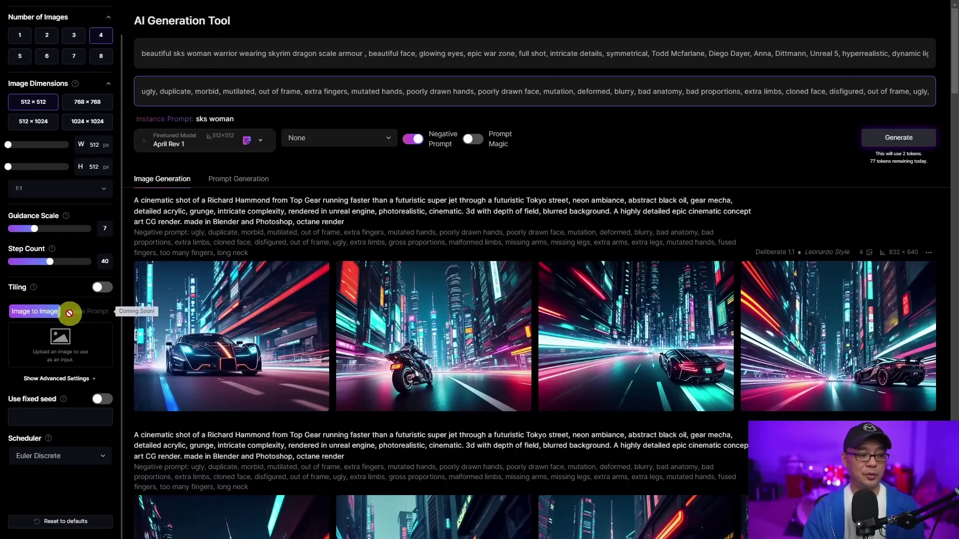
{"action": "left_click", "coordinate": [899, 138]}
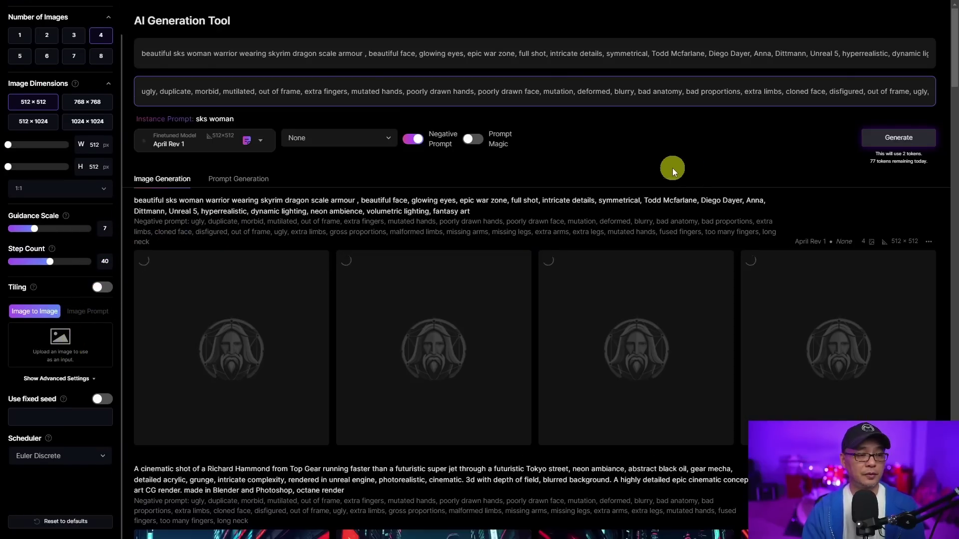
{"action": "left_click_drag", "start_coordinate": [8, 167], "coordinate": [24, 166]}
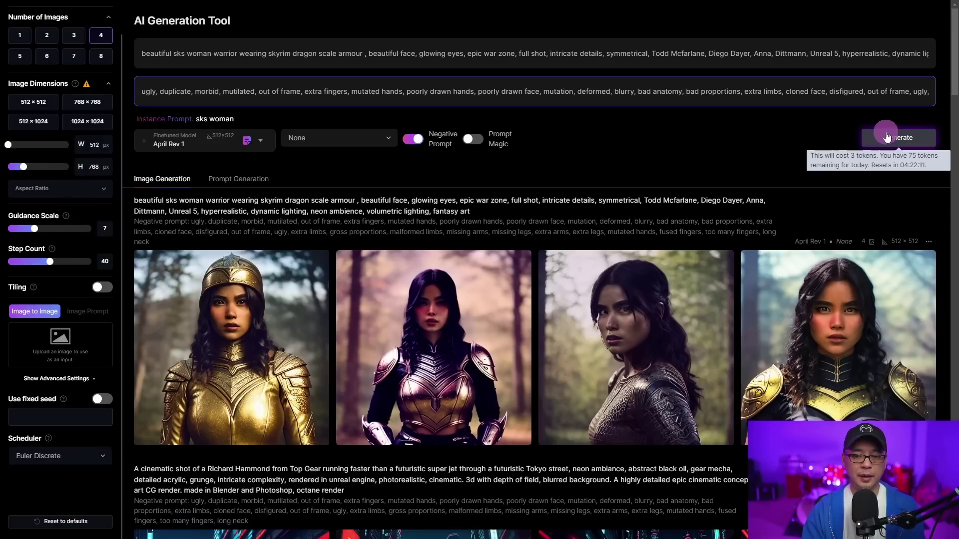
Generate a new 512×768 warrior batch and preview the first new portraits
{"action": "left_click", "coordinate": [887, 137]}
{"action": "scroll", "coordinate": [514, 134], "scroll_direction": "down", "scroll_amount": 4}
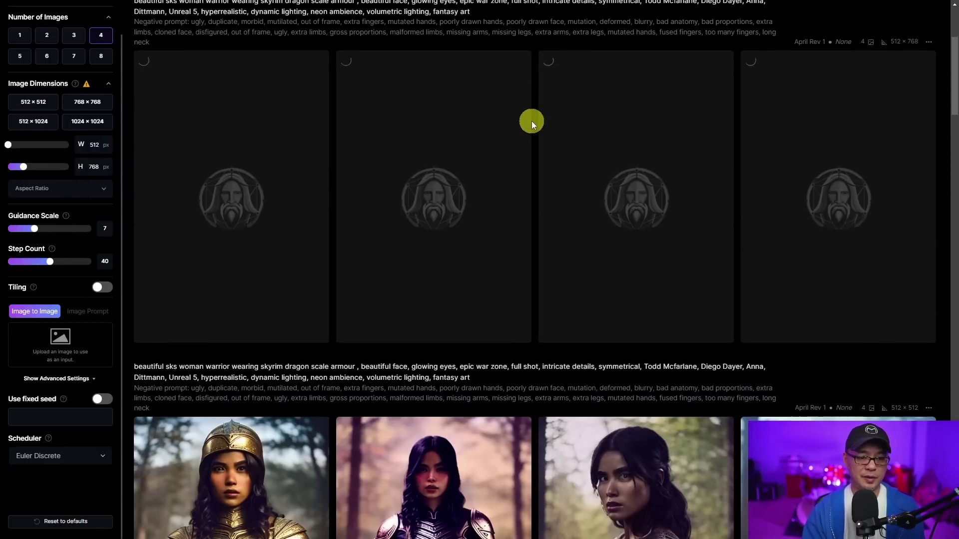
{"action": "scroll", "coordinate": [528, 126], "scroll_direction": "down", "scroll_amount": 4}
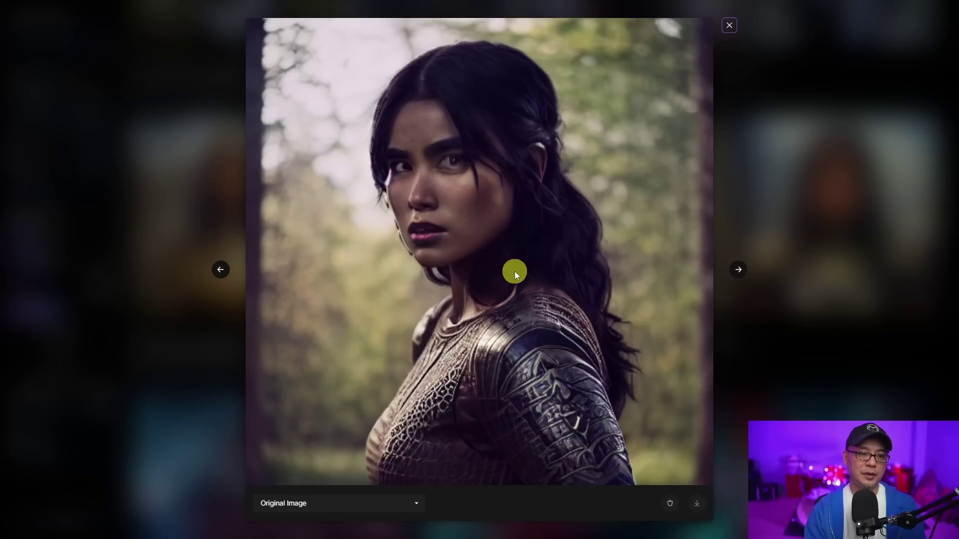
{"action": "key", "text": "Right"}
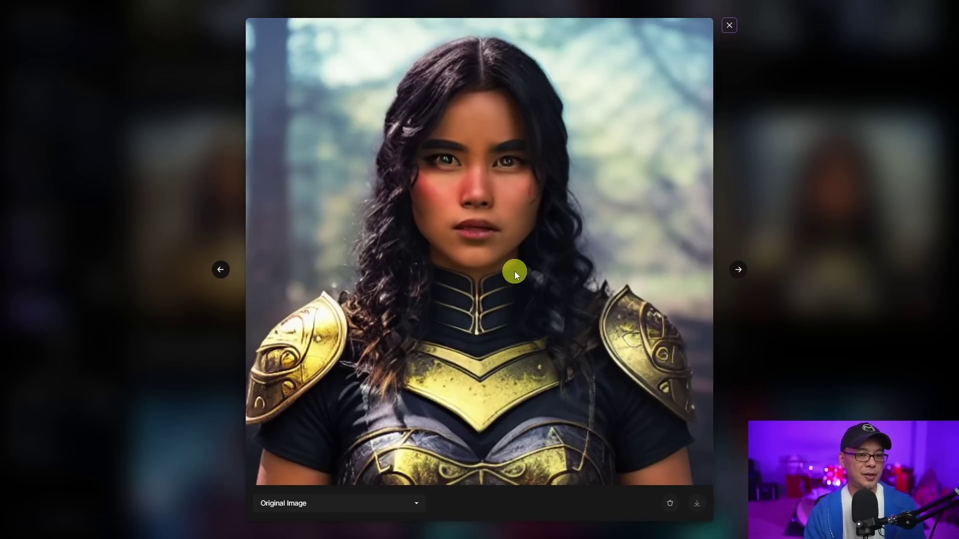
{"action": "left_click", "coordinate": [786, 192]}
{"action": "scroll", "coordinate": [520, 329], "scroll_direction": "up", "scroll_amount": 7}
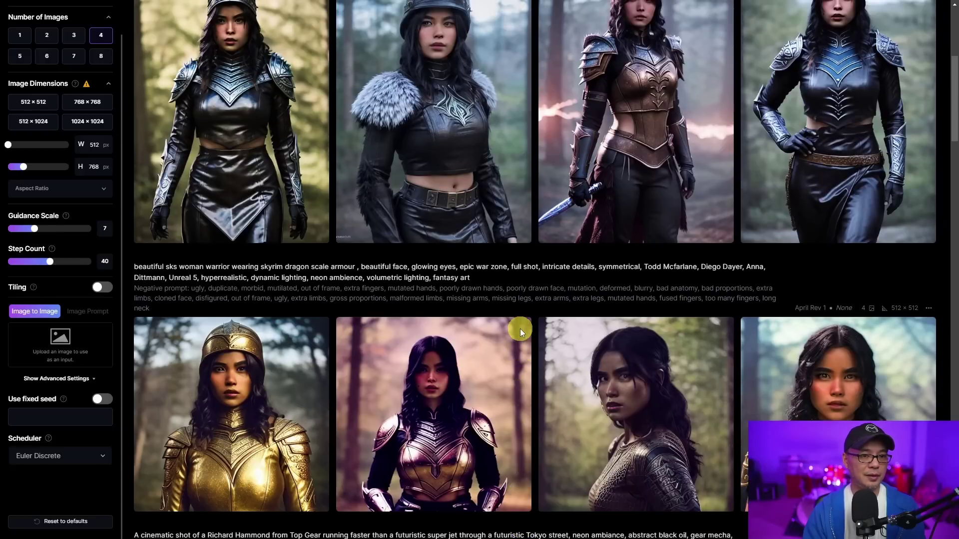
Browse the warrior images full-size back and forth, then lower the step count from 40 to 30
{"action": "left_click", "coordinate": [269, 213]}
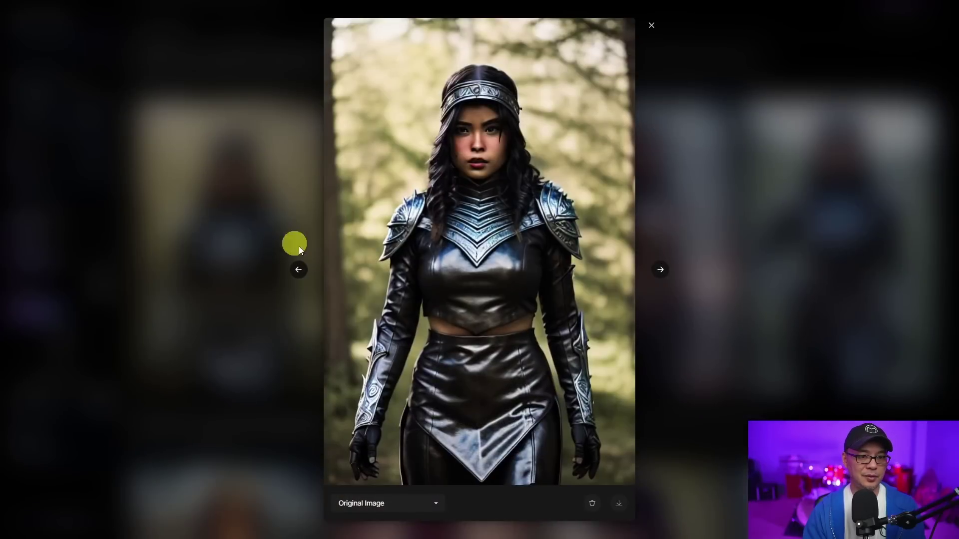
{"action": "left_click", "coordinate": [658, 272]}
{"action": "left_click", "coordinate": [657, 272]}
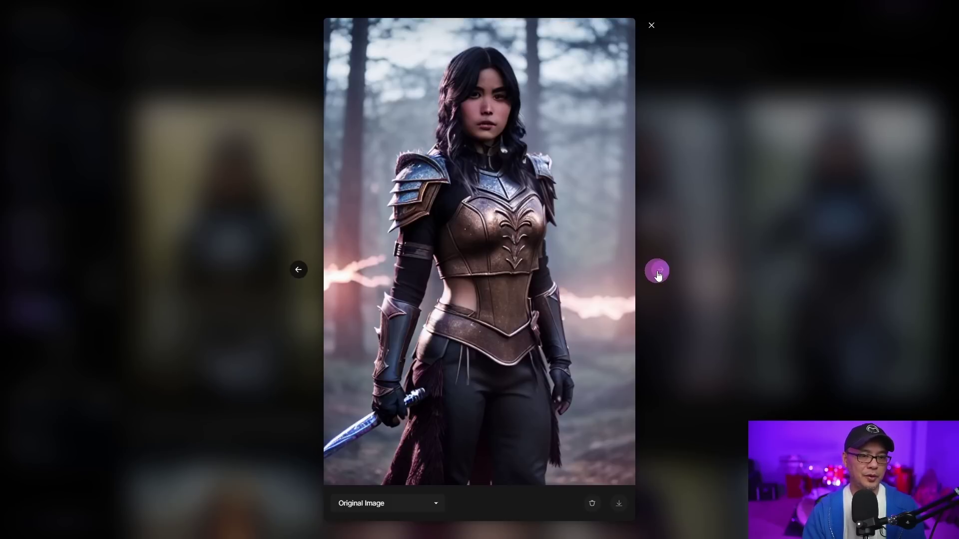
{"action": "left_click", "coordinate": [657, 272]}
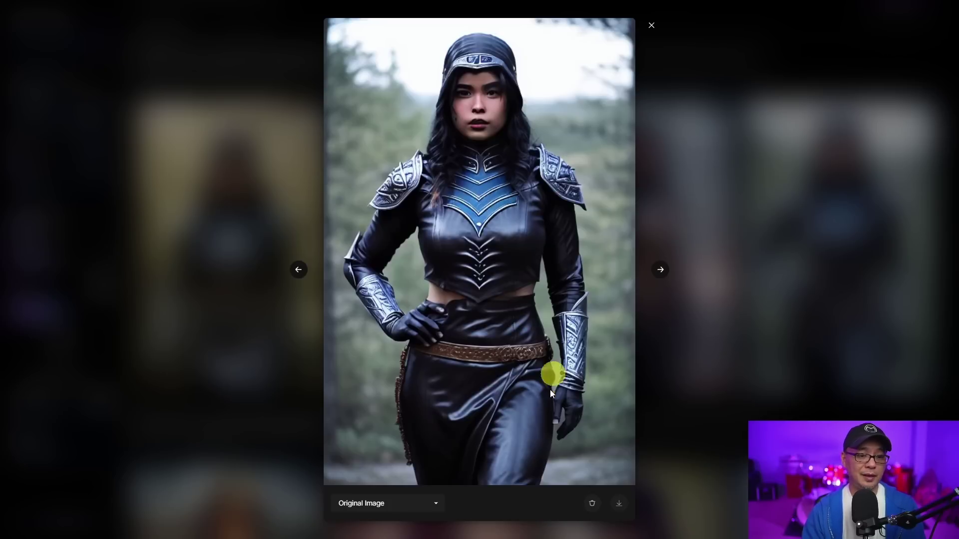
{"action": "left_click", "coordinate": [304, 272]}
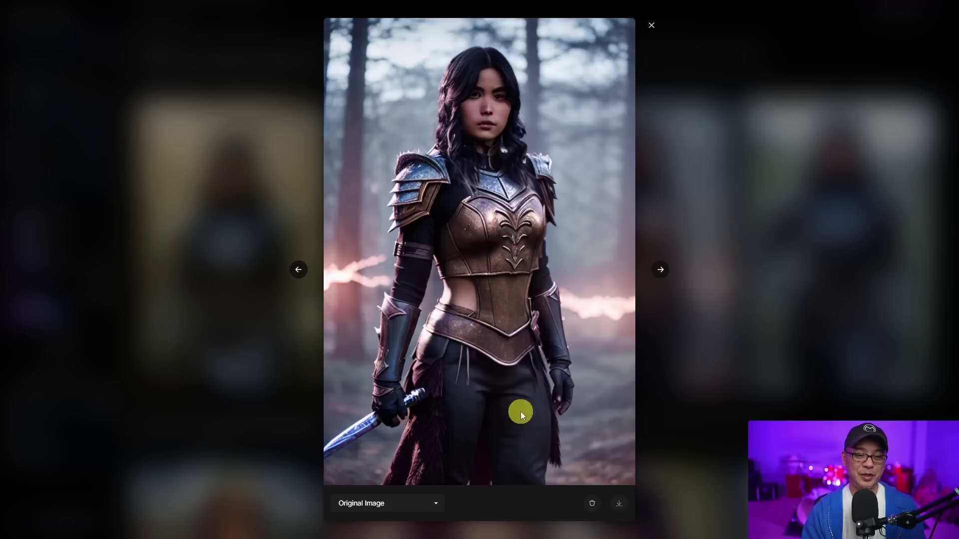
{"action": "left_click", "coordinate": [299, 271]}
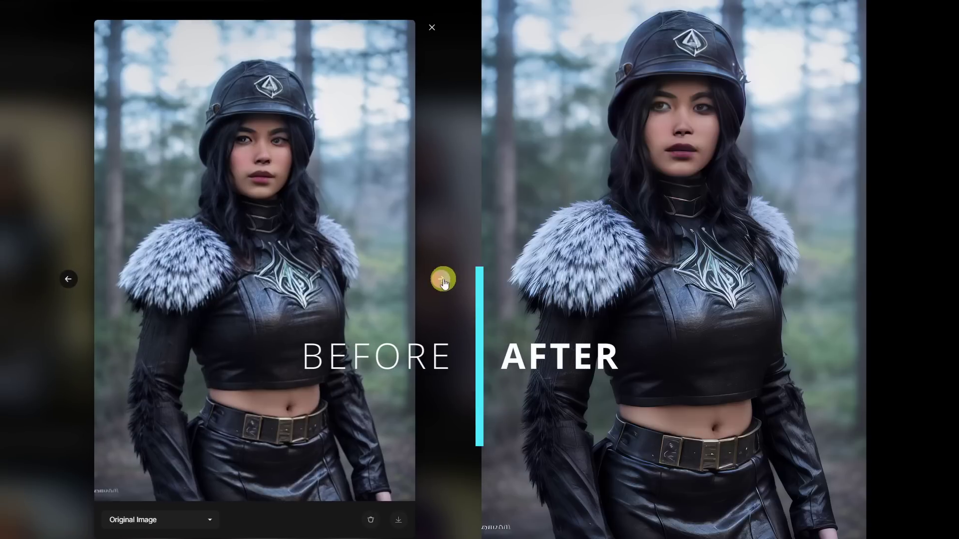
{"action": "left_click", "coordinate": [443, 279]}
{"action": "left_click", "coordinate": [443, 280]}
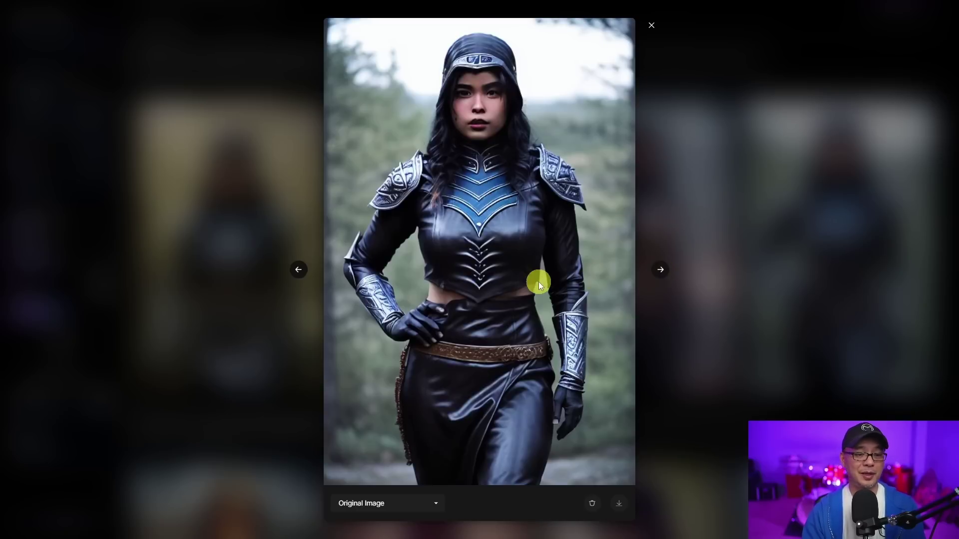
{"action": "left_click", "coordinate": [660, 270]}
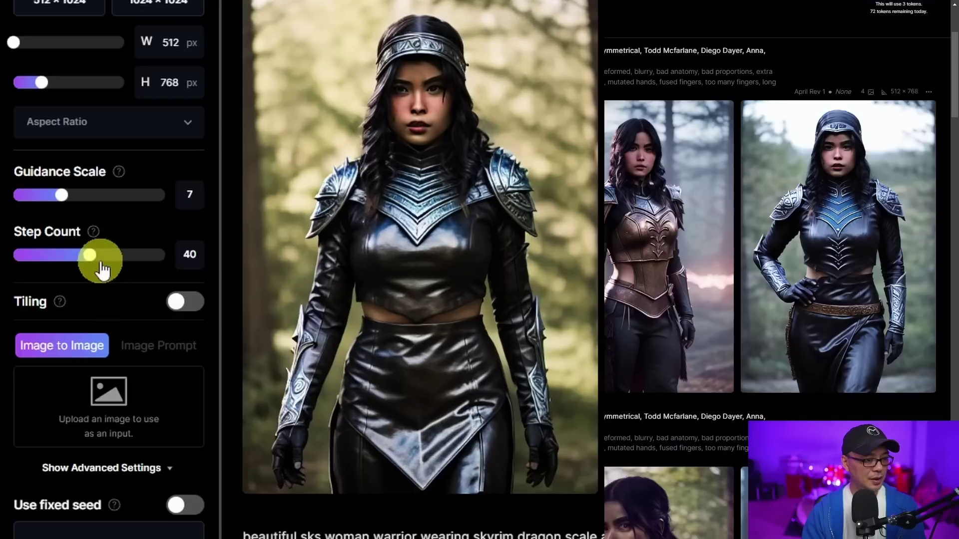
{"action": "left_click", "coordinate": [91, 255]}
{"action": "left_click_drag", "start_coordinate": [91, 257], "coordinate": [66, 258]}
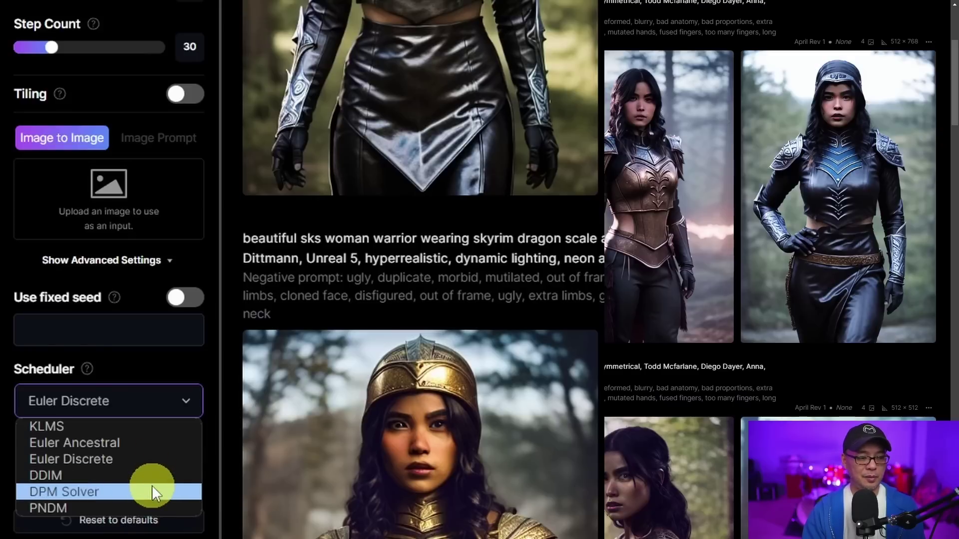
Set the scheduler to DPM Solver, then switch it to DDIM
{"action": "left_click", "coordinate": [151, 491]}
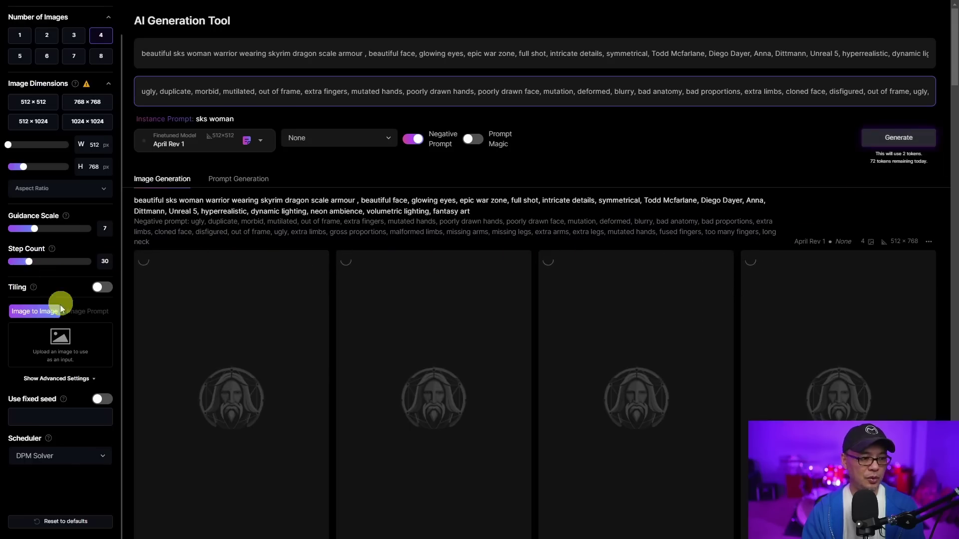
{"action": "scroll", "coordinate": [79, 442], "scroll_direction": "down", "scroll_amount": 7}
{"action": "left_click", "coordinate": [76, 456]}
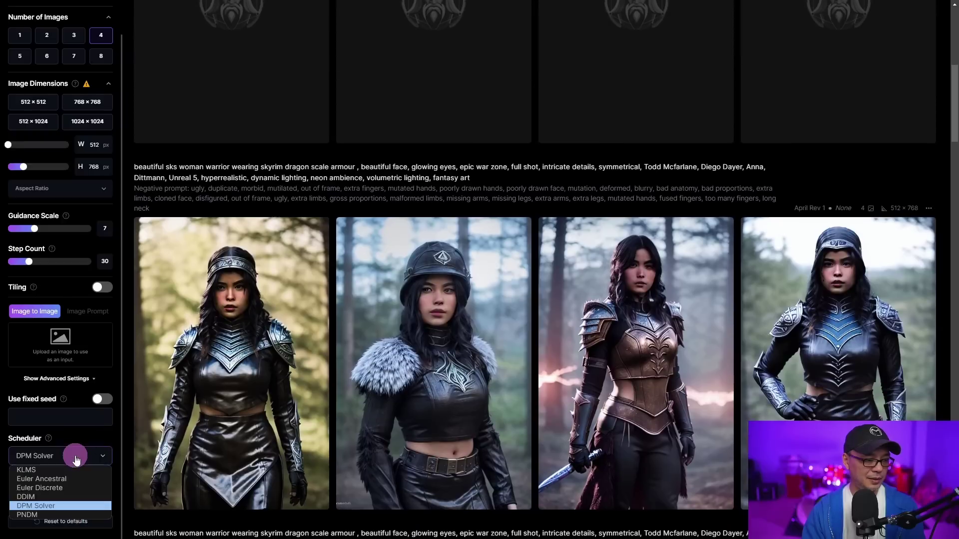
{"action": "left_click", "coordinate": [67, 496]}
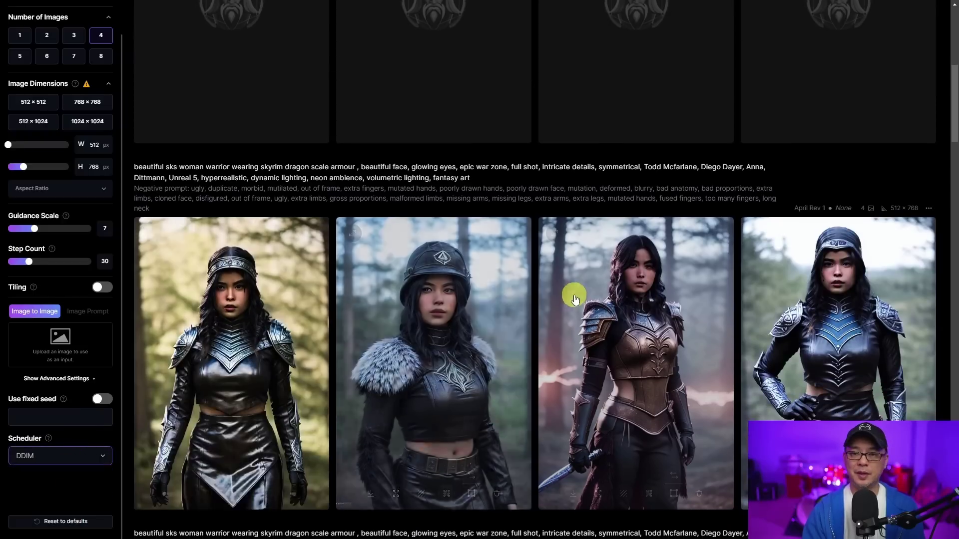
{"action": "scroll", "coordinate": [566, 303], "scroll_direction": "up", "scroll_amount": 5}
{"action": "scroll", "coordinate": [562, 307], "scroll_direction": "up", "scroll_amount": 3}
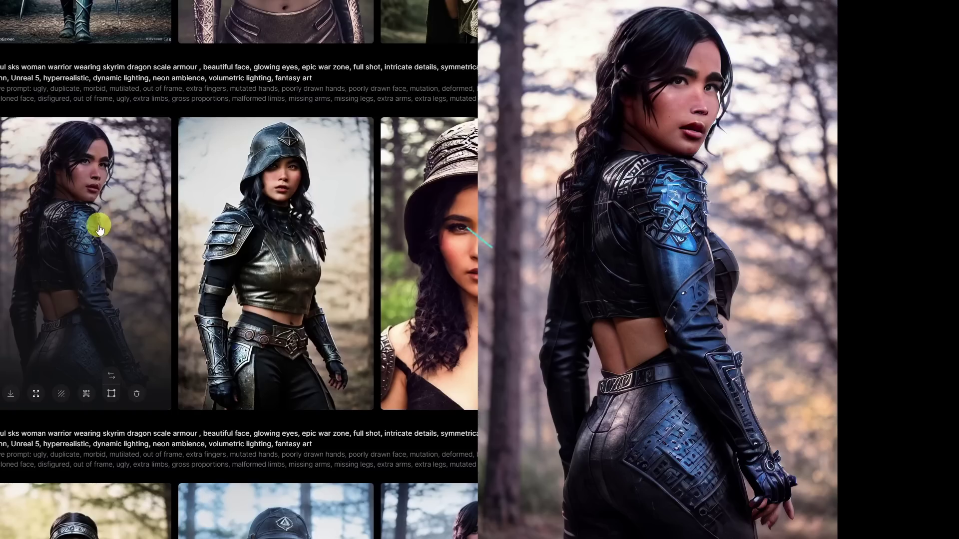
View the new warrior images full-size, including the hooded warrior, then close the viewer
{"action": "left_click", "coordinate": [99, 228]}
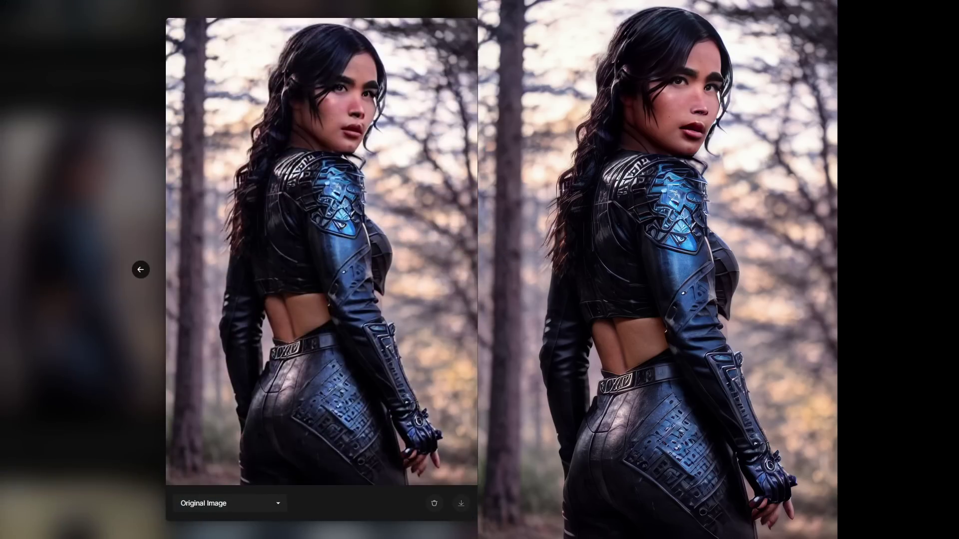
{"action": "left_click", "coordinate": [503, 270]}
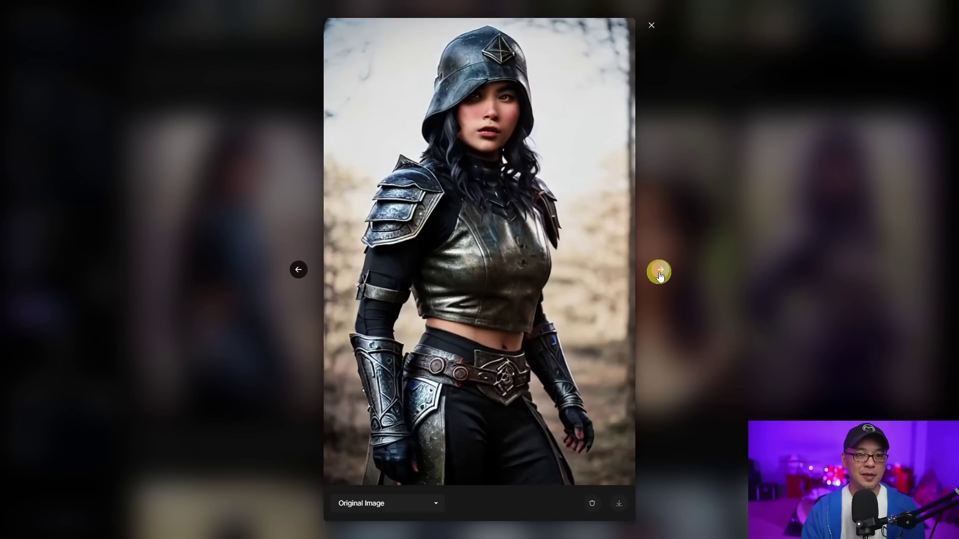
{"action": "left_click", "coordinate": [659, 272]}
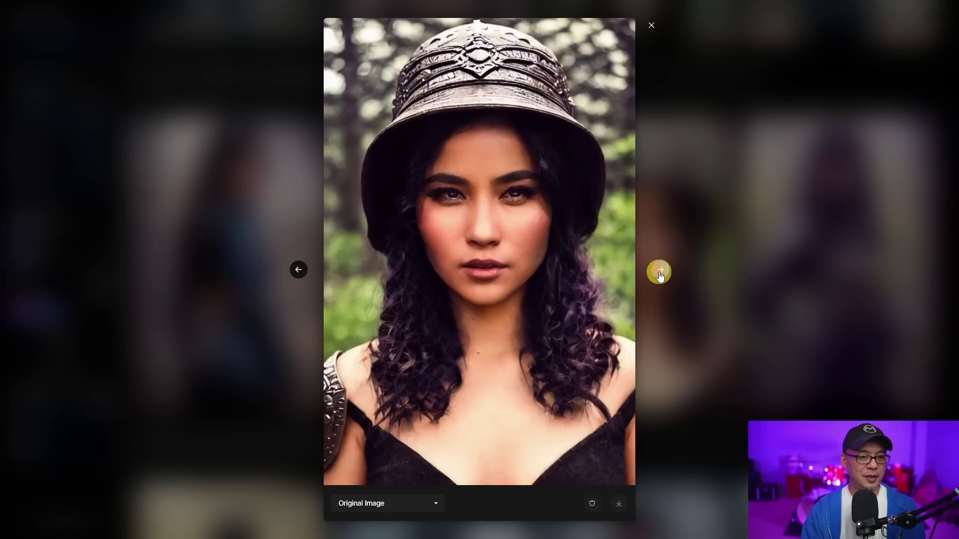
{"action": "left_click", "coordinate": [660, 273]}
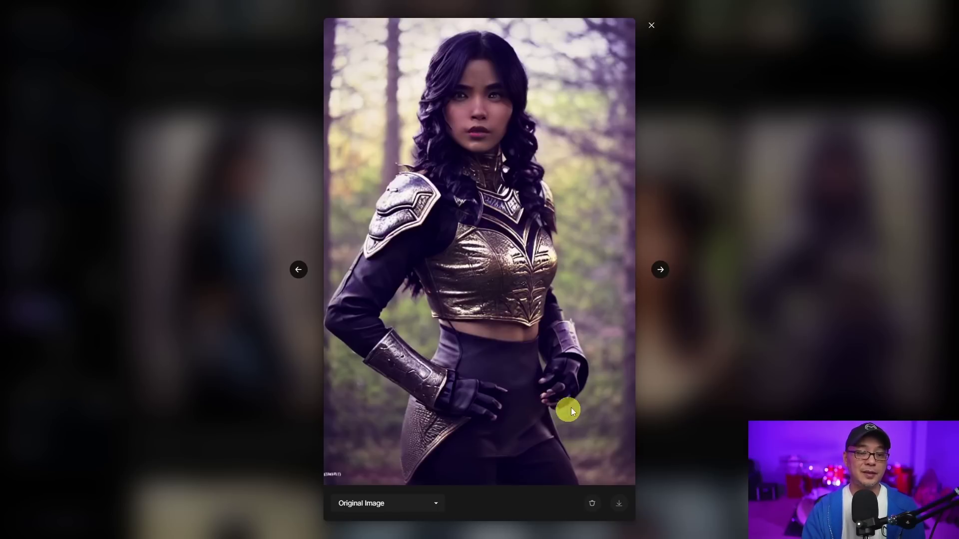
{"action": "left_click", "coordinate": [664, 271]}
Open the bronze-armour warrior image full-size and step to another result
{"action": "scroll", "coordinate": [707, 246], "scroll_direction": "up", "scroll_amount": 6}
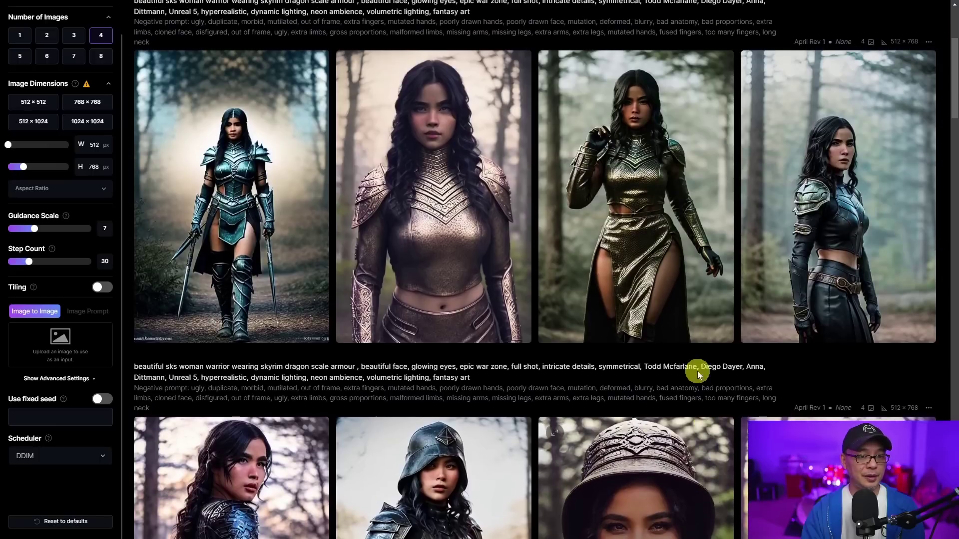
{"action": "left_click", "coordinate": [285, 171]}
{"action": "left_click", "coordinate": [662, 273]}
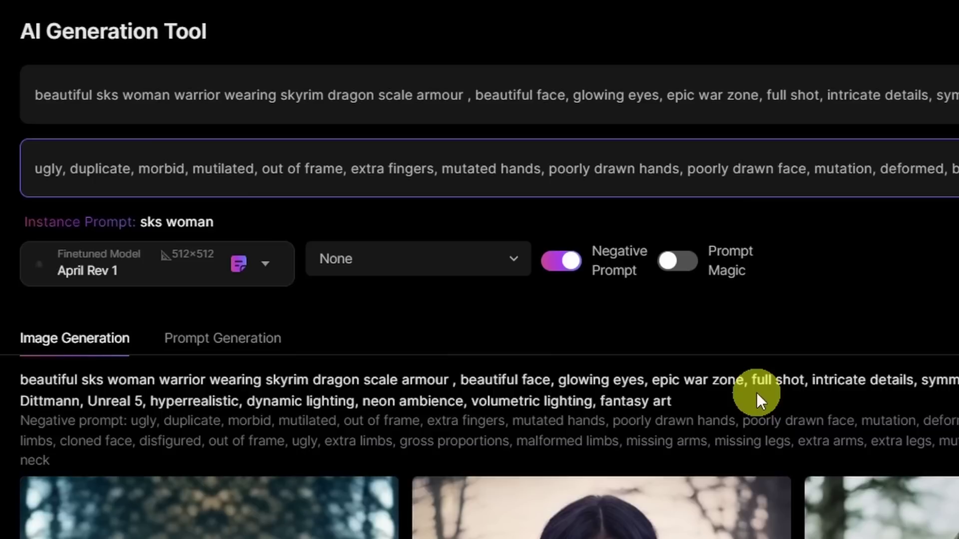
Generate four images with Prompt Magic on and Leonardo Style, then open the Personal Feed
{"action": "left_click", "coordinate": [679, 266]}
{"action": "left_click", "coordinate": [379, 281]}
{"action": "left_click", "coordinate": [430, 280]}
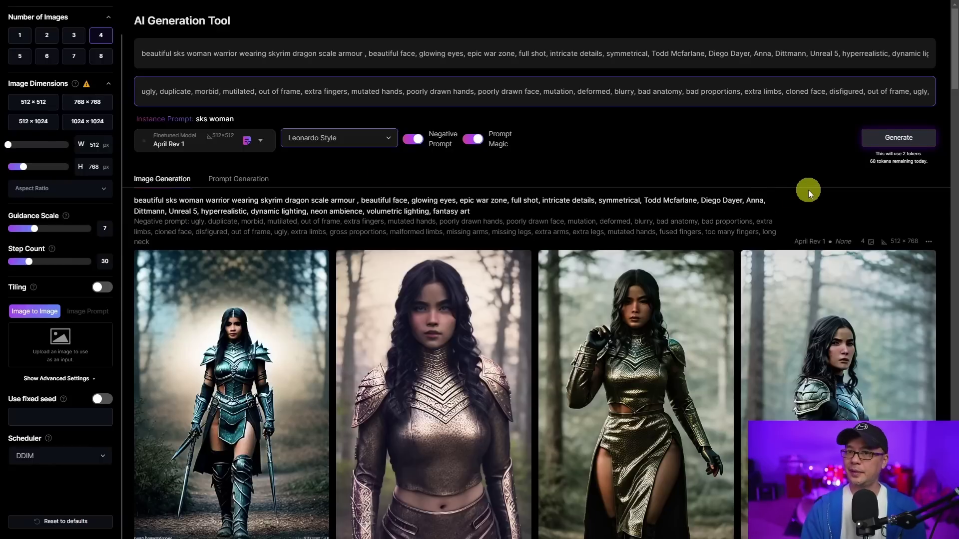
{"action": "left_click", "coordinate": [879, 138]}
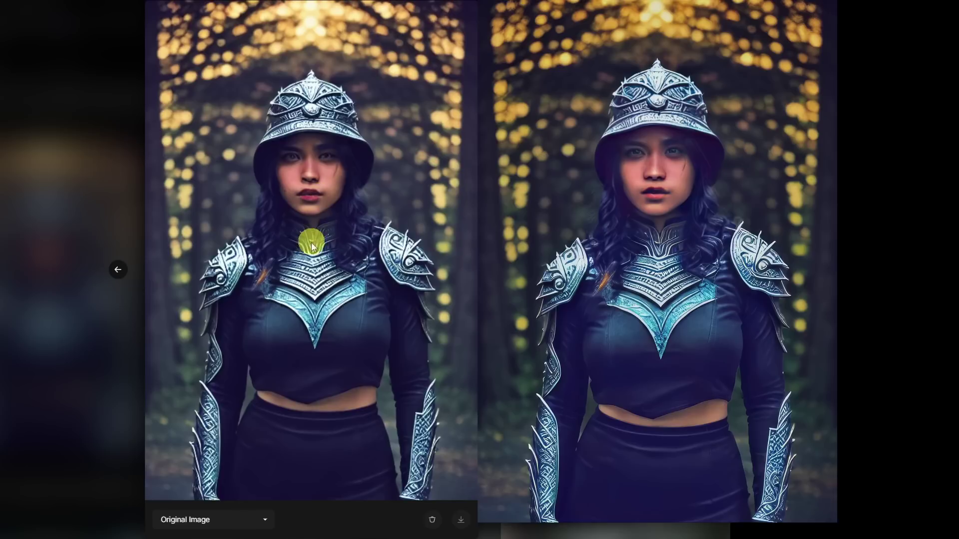
{"action": "left_click", "coordinate": [250, 525]}
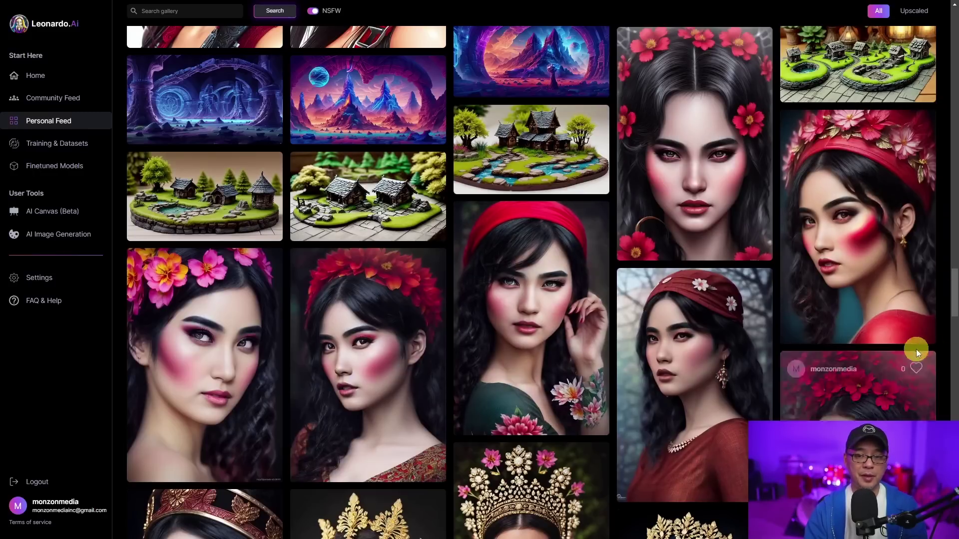
Check the red-headband and tengu portraits' details, then open the crowned Photorealistic portrait
{"action": "left_click", "coordinate": [836, 224]}
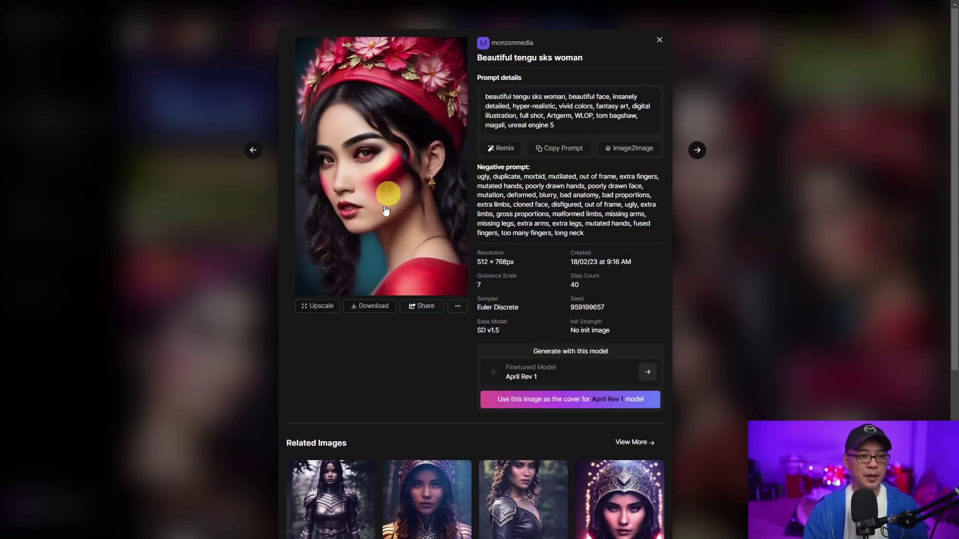
{"action": "left_click", "coordinate": [801, 126]}
{"action": "left_click", "coordinate": [406, 343]}
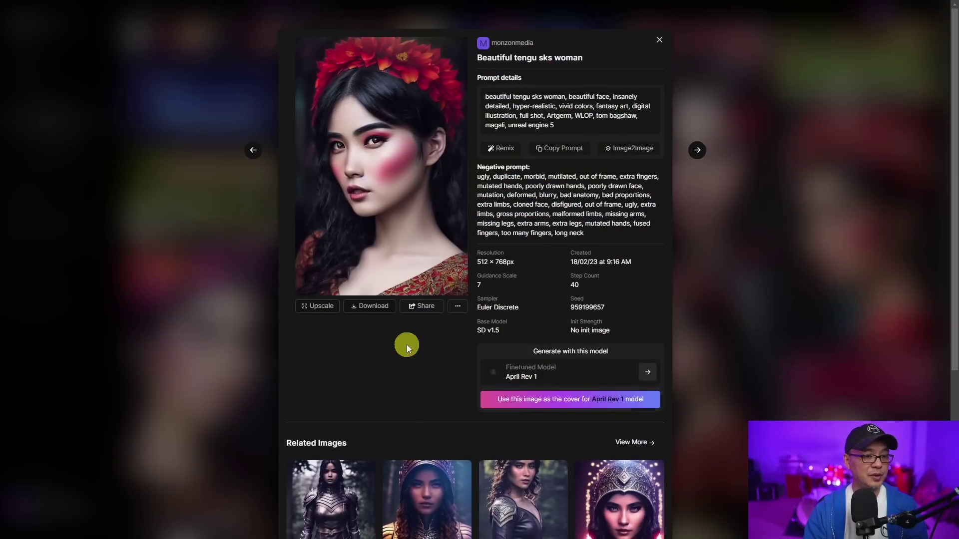
{"action": "left_click", "coordinate": [660, 41]}
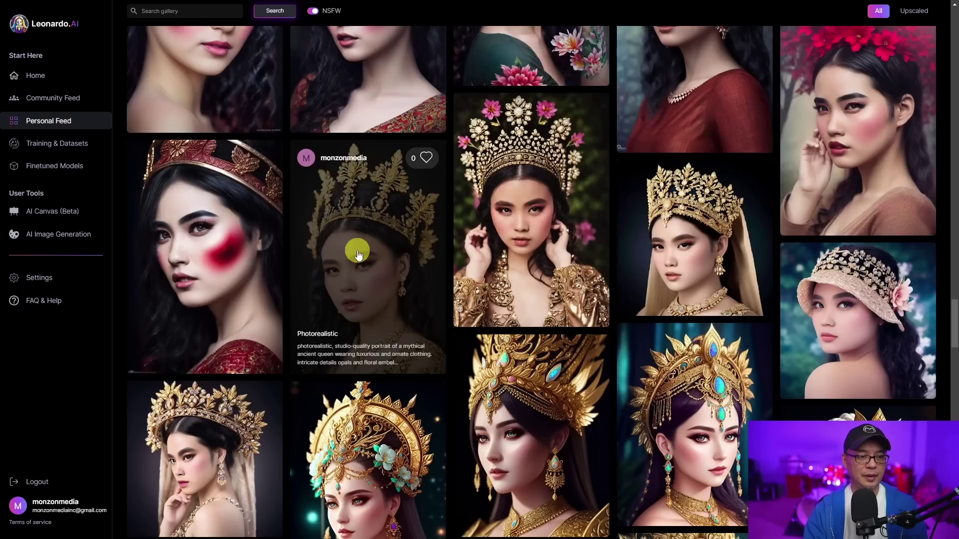
{"action": "left_click", "coordinate": [357, 251]}
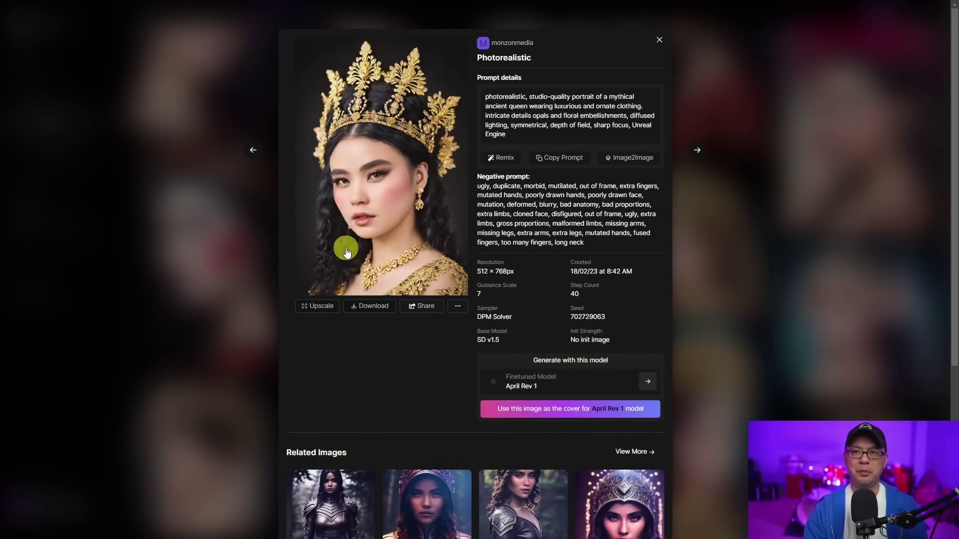